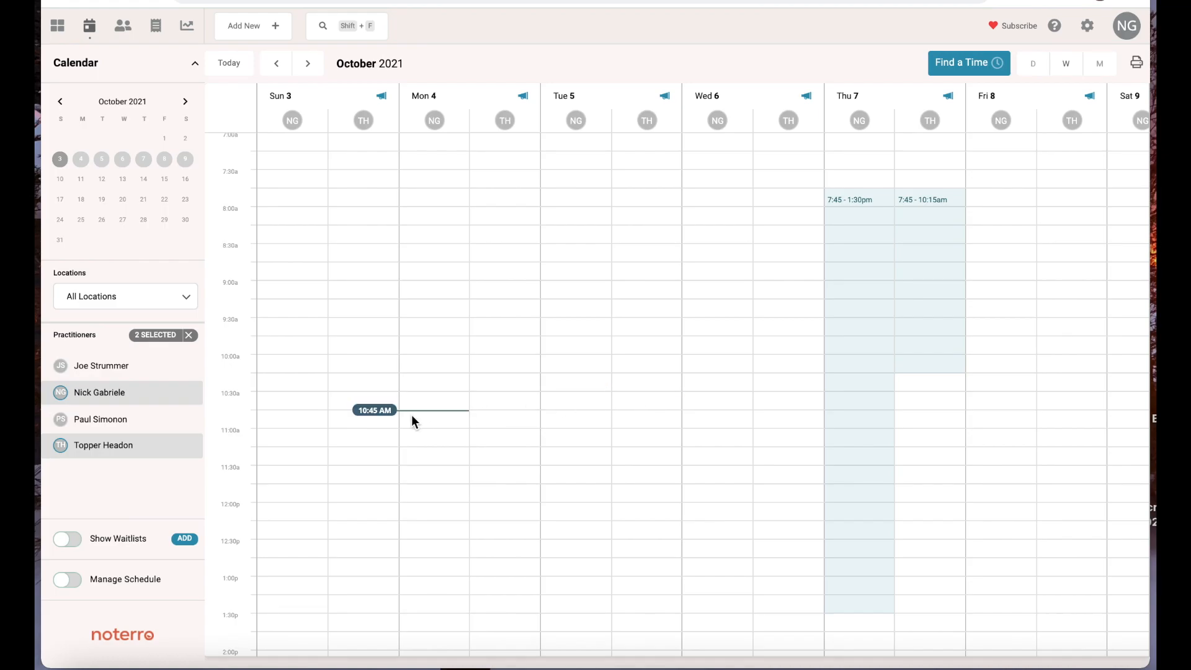
# Step: Start a new waitlist entry for the existing patient, assigning the practitioner with initials PS and the Hamilton Location
pyautogui.click(185, 539)
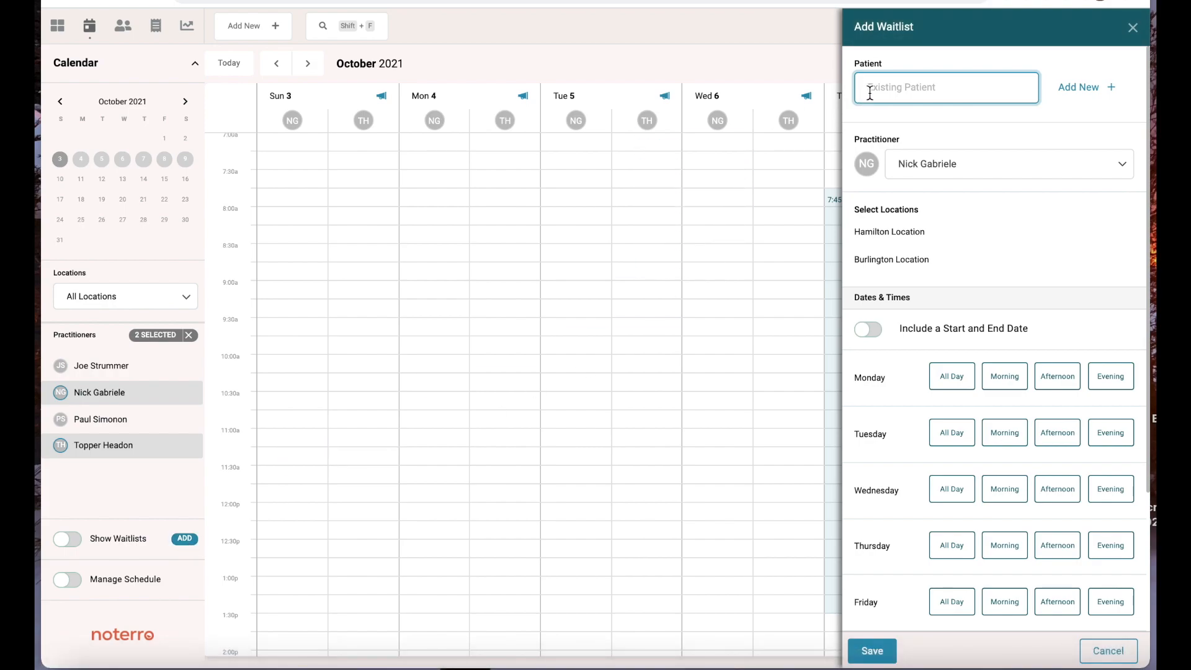
pyautogui.write('ken')
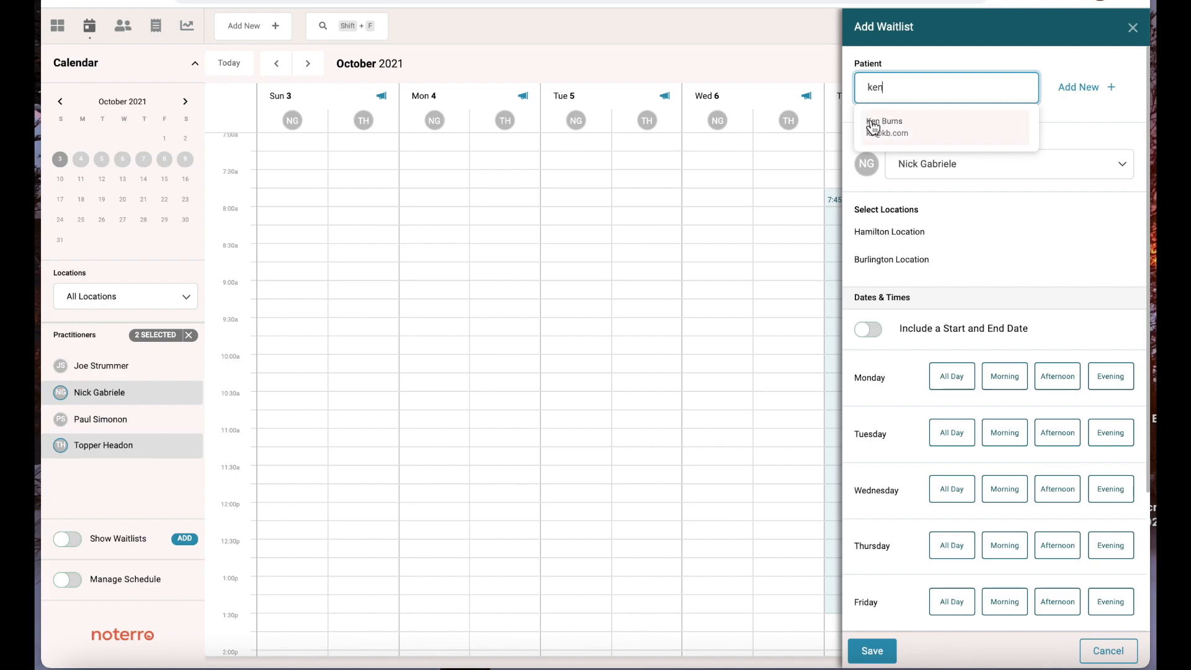
pyautogui.click(874, 124)
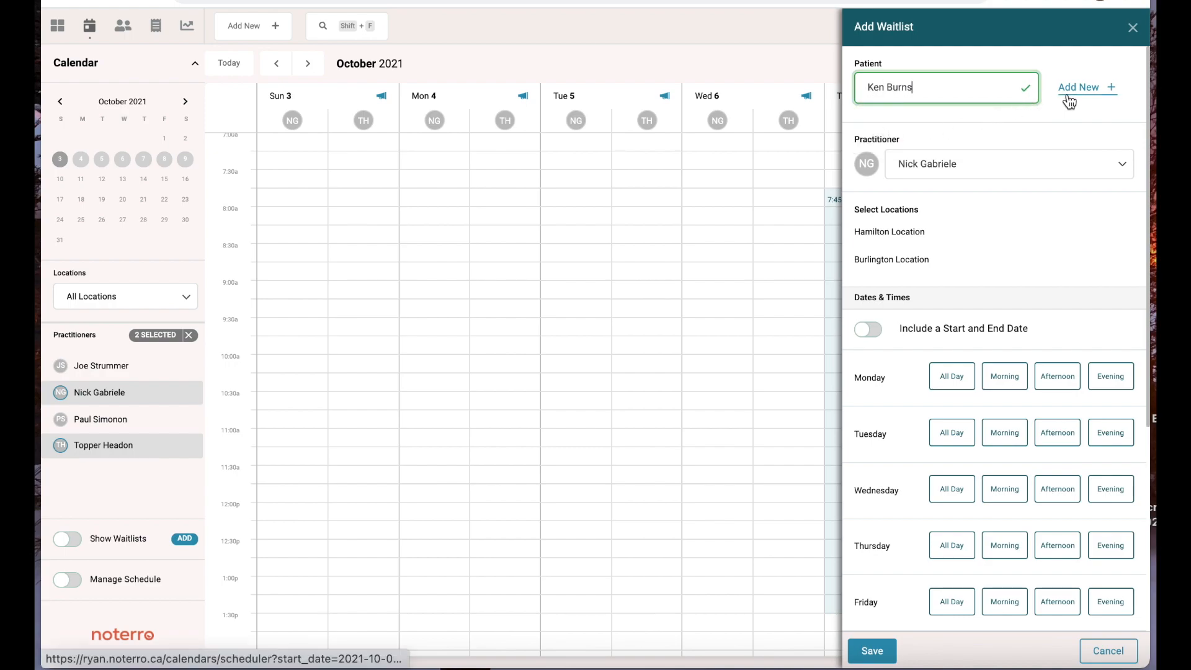
pyautogui.click(1009, 165)
pyautogui.click(950, 200)
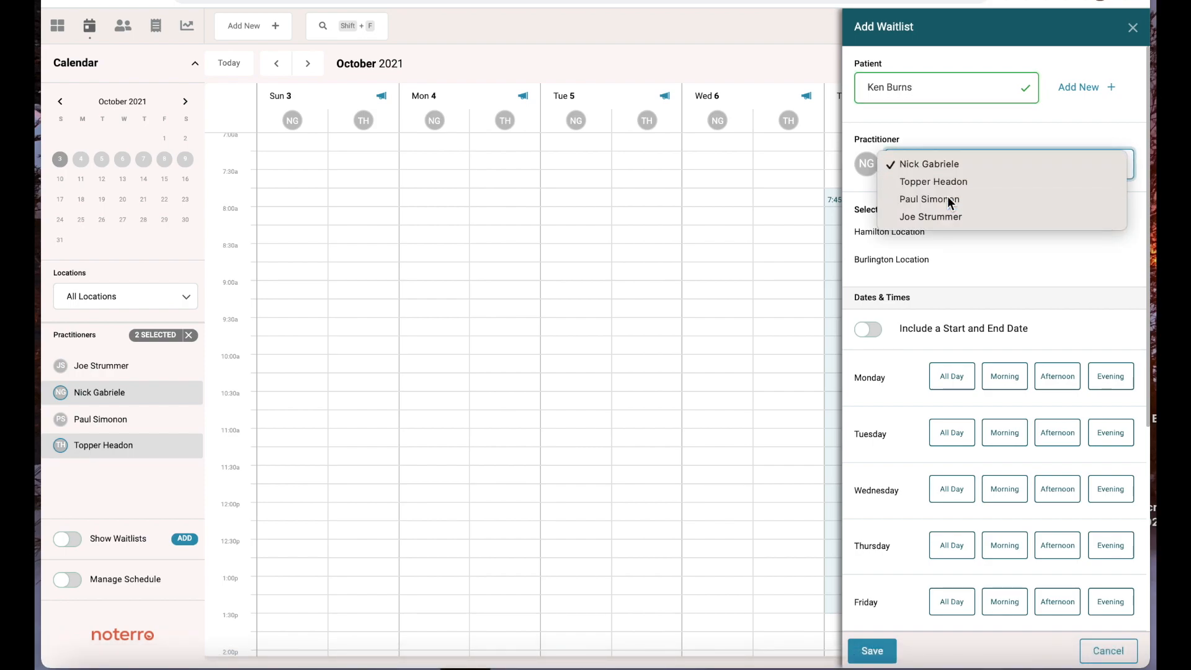
pyautogui.click(892, 240)
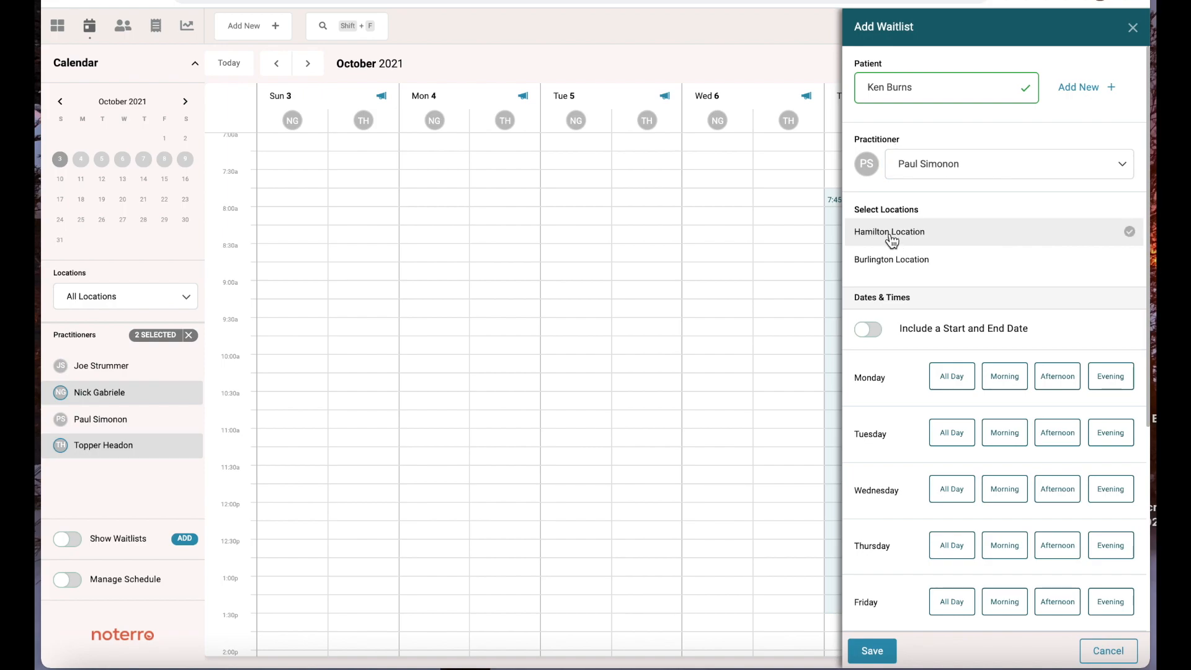
# Step: Set the entry's availability to Wednesday morning and Thursday evening without a start and end date, and save it
pyautogui.click(875, 334)
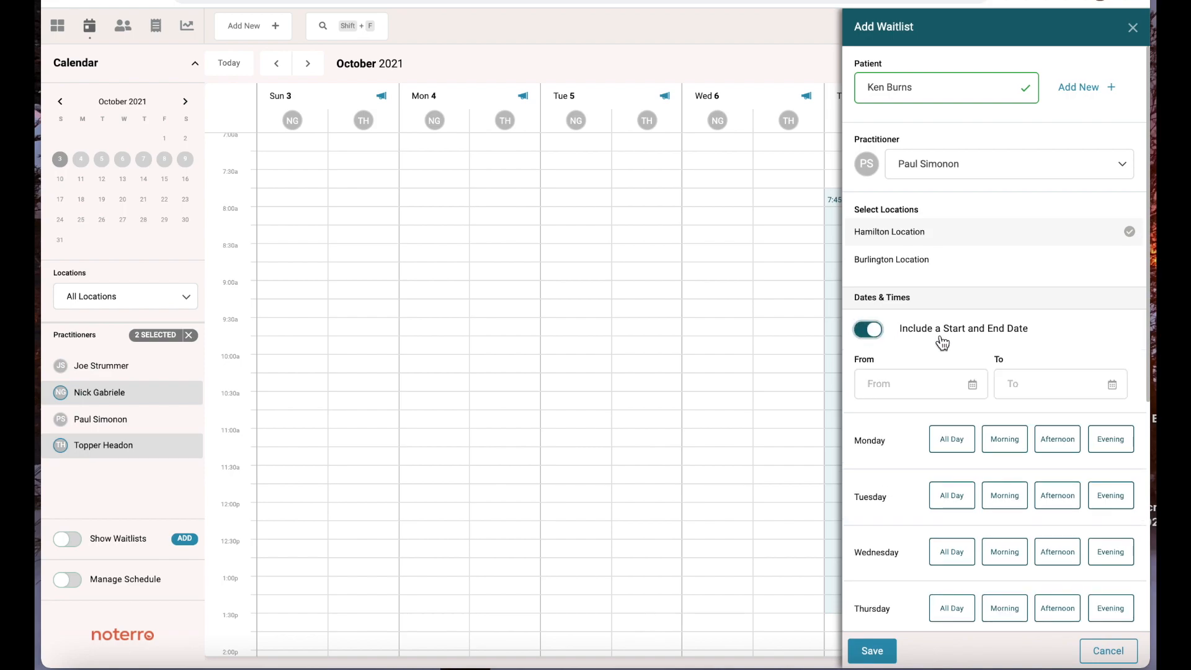
pyautogui.click(876, 331)
pyautogui.scroll(-3, 942, 386)
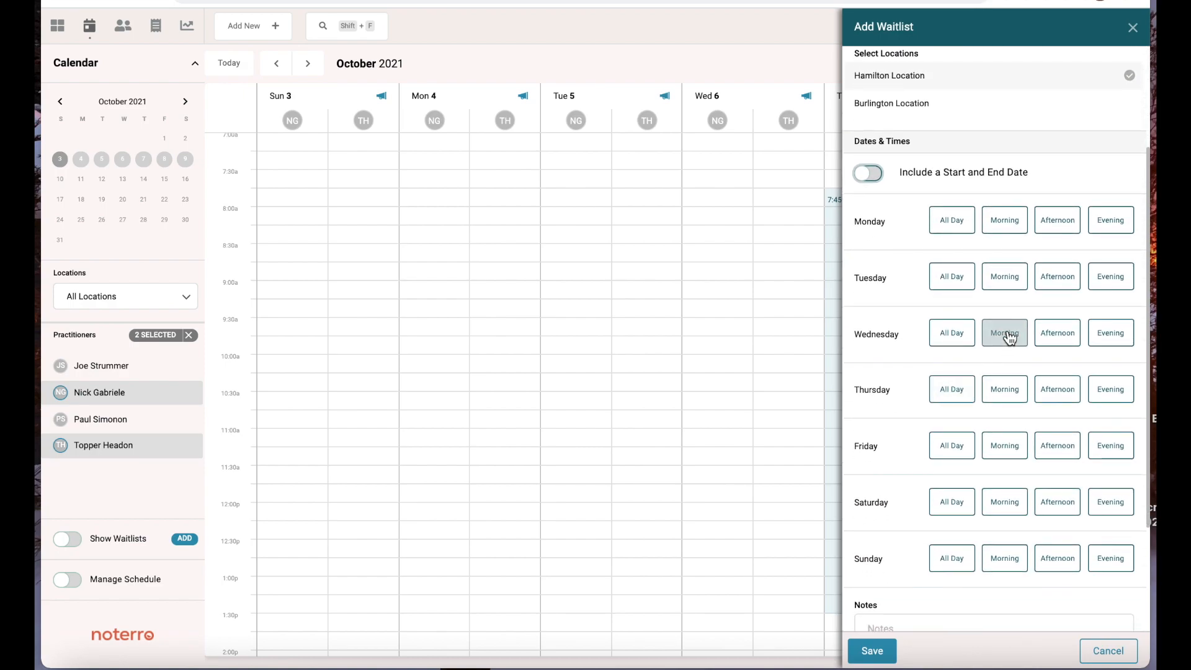
pyautogui.click(1008, 337)
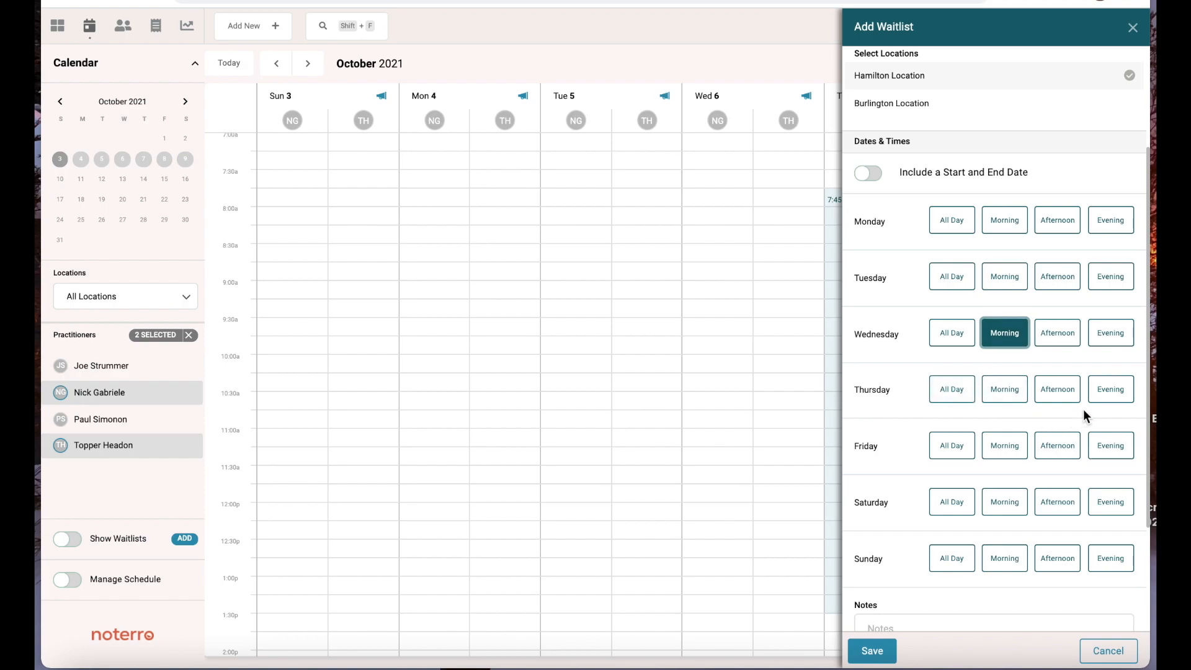
pyautogui.click(1106, 398)
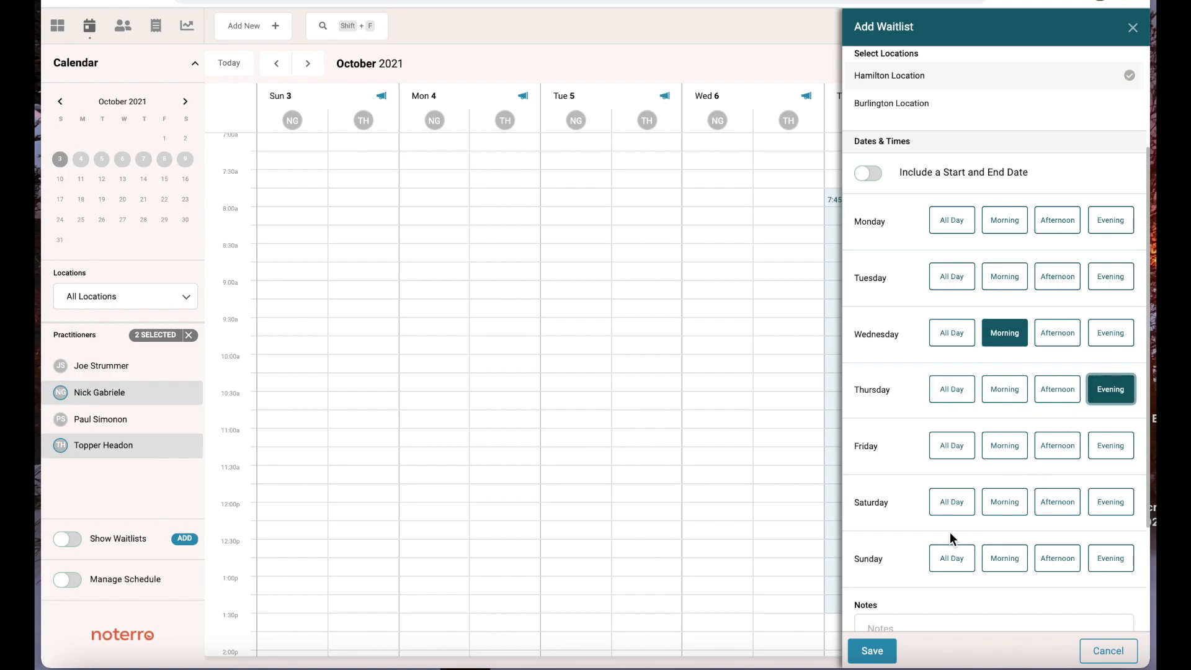
pyautogui.scroll(-3, 923, 564)
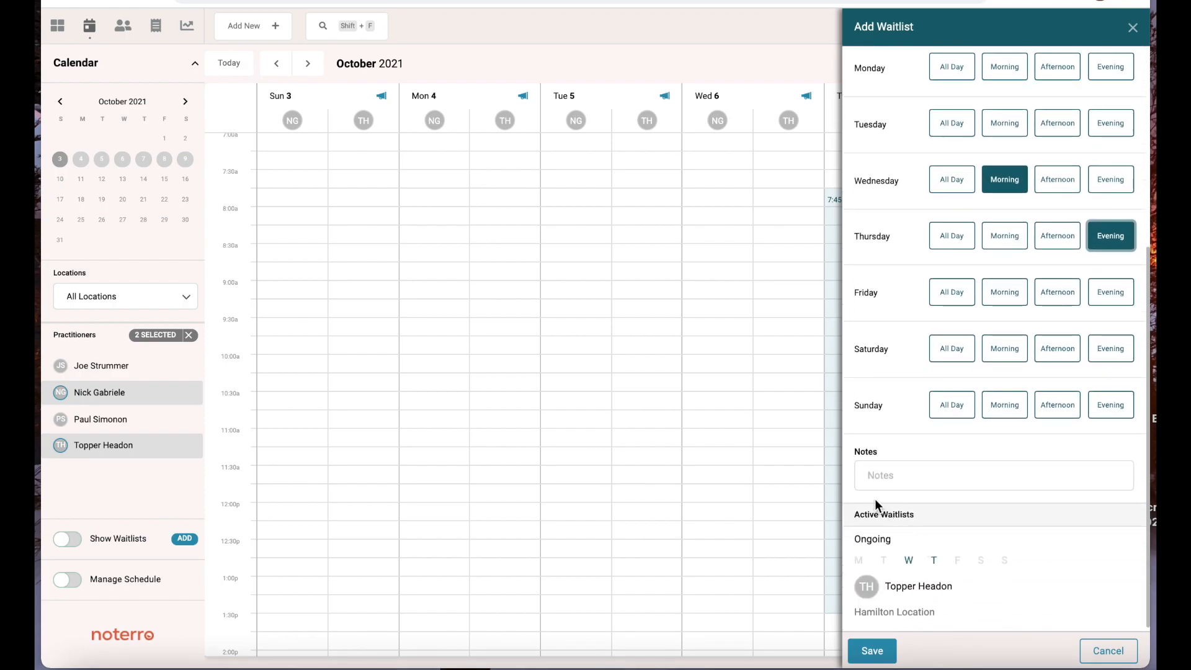
pyautogui.scroll(-1, 999, 499)
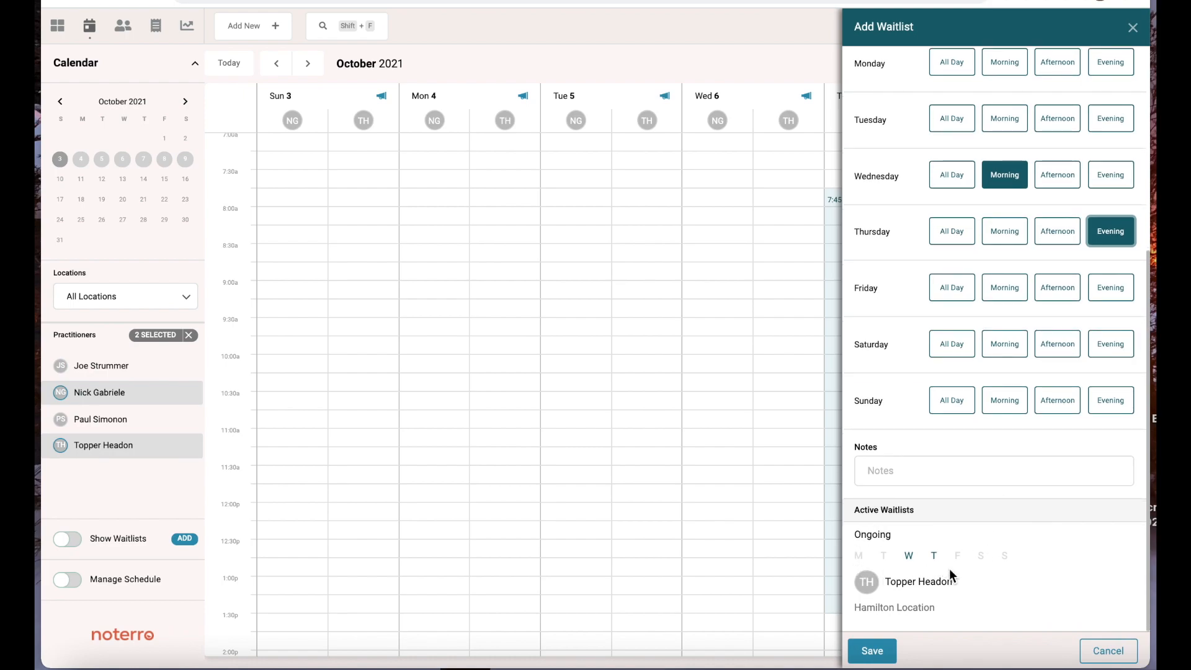
pyautogui.click(871, 651)
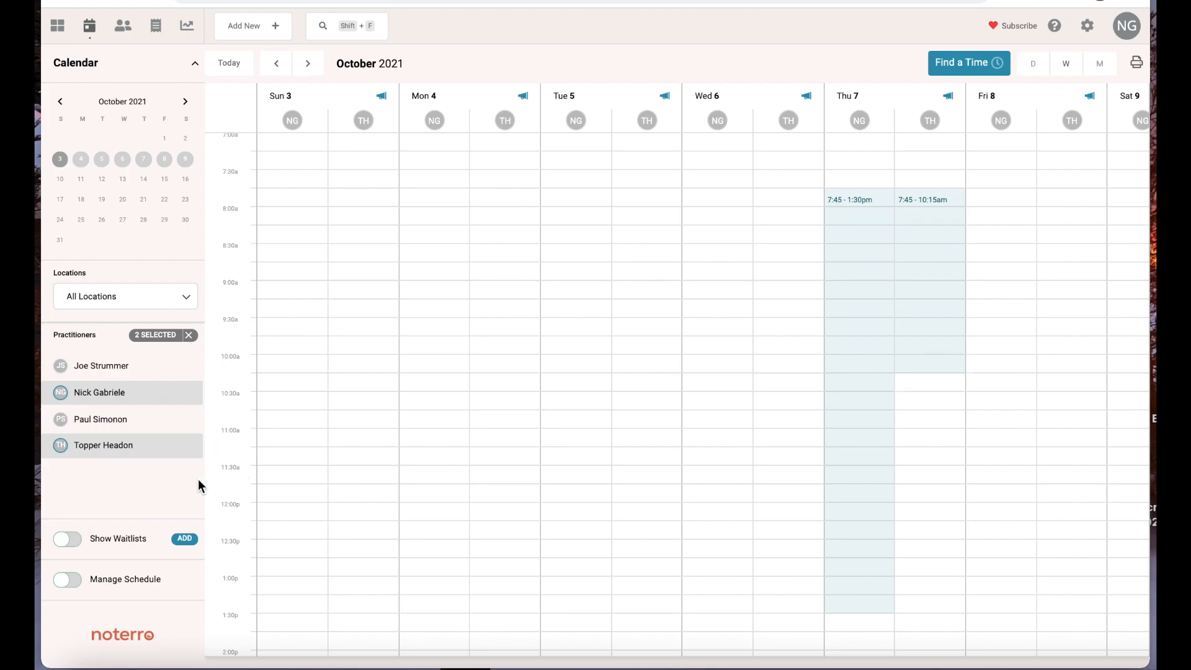
# Step: Show waitlists on the calendar and review the notification list for practitioner NG's matches on Thursday October 7
pyautogui.click(65, 541)
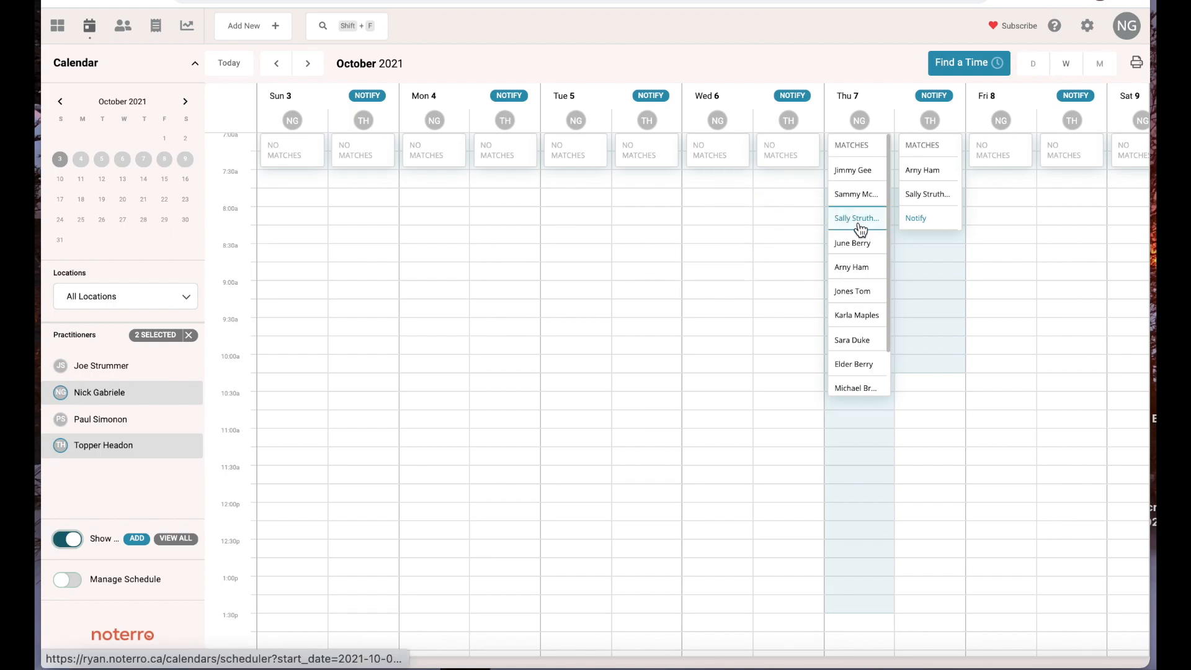
pyautogui.scroll(-2, 859, 229)
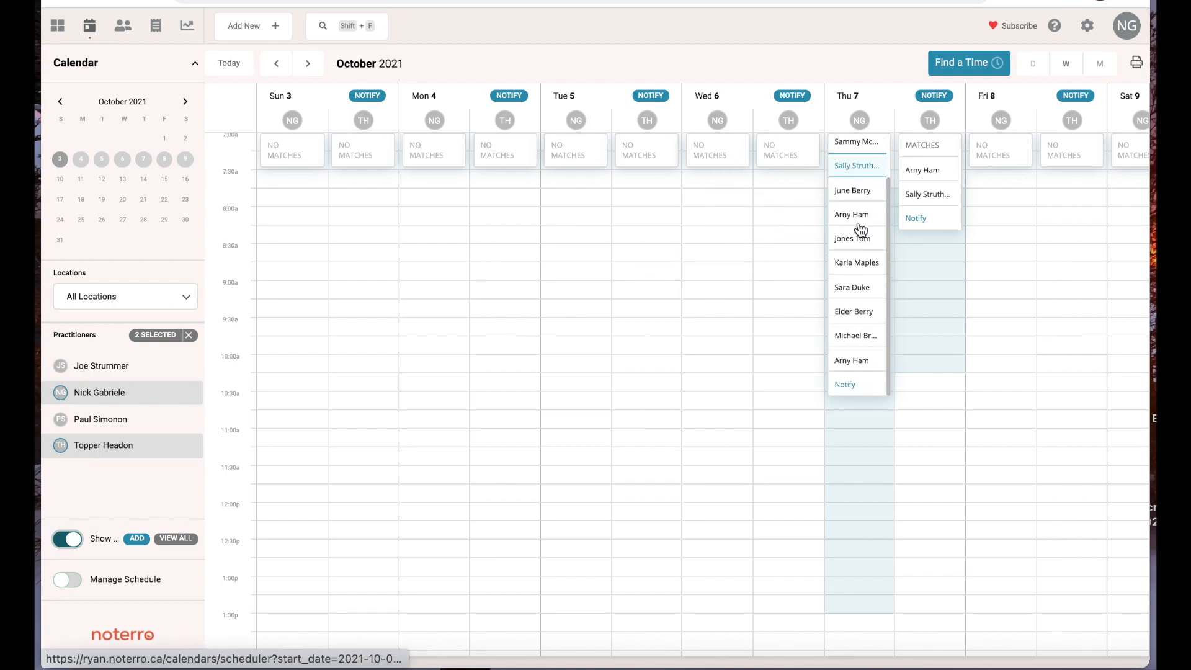
pyautogui.click(847, 385)
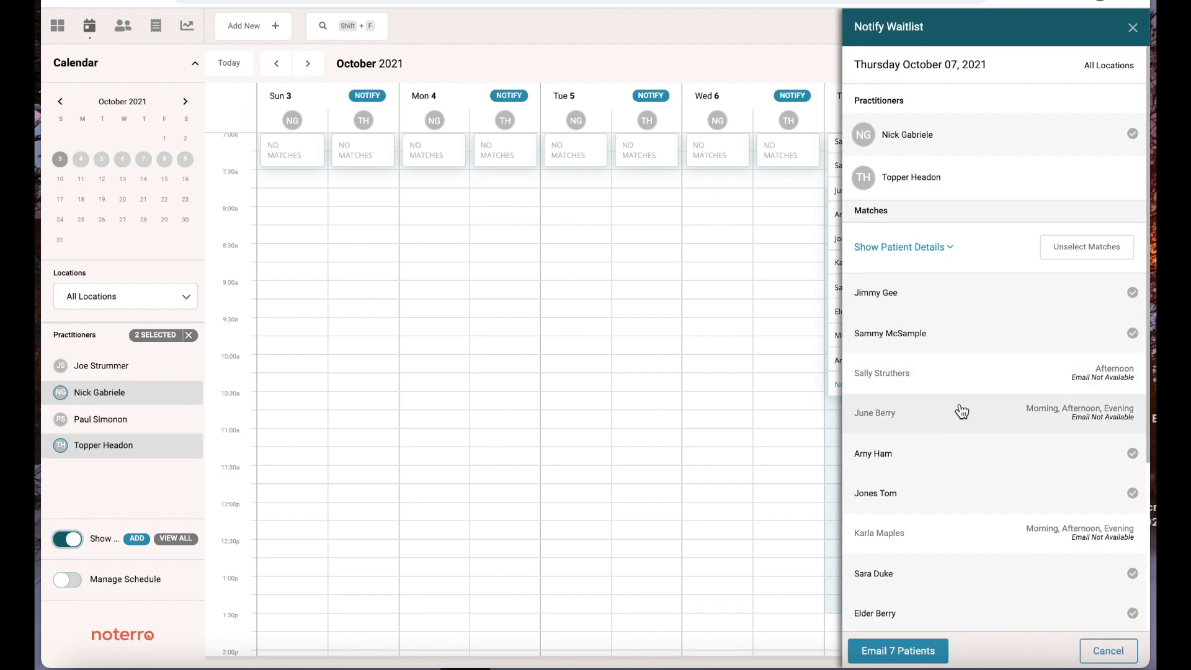
pyautogui.click(1132, 30)
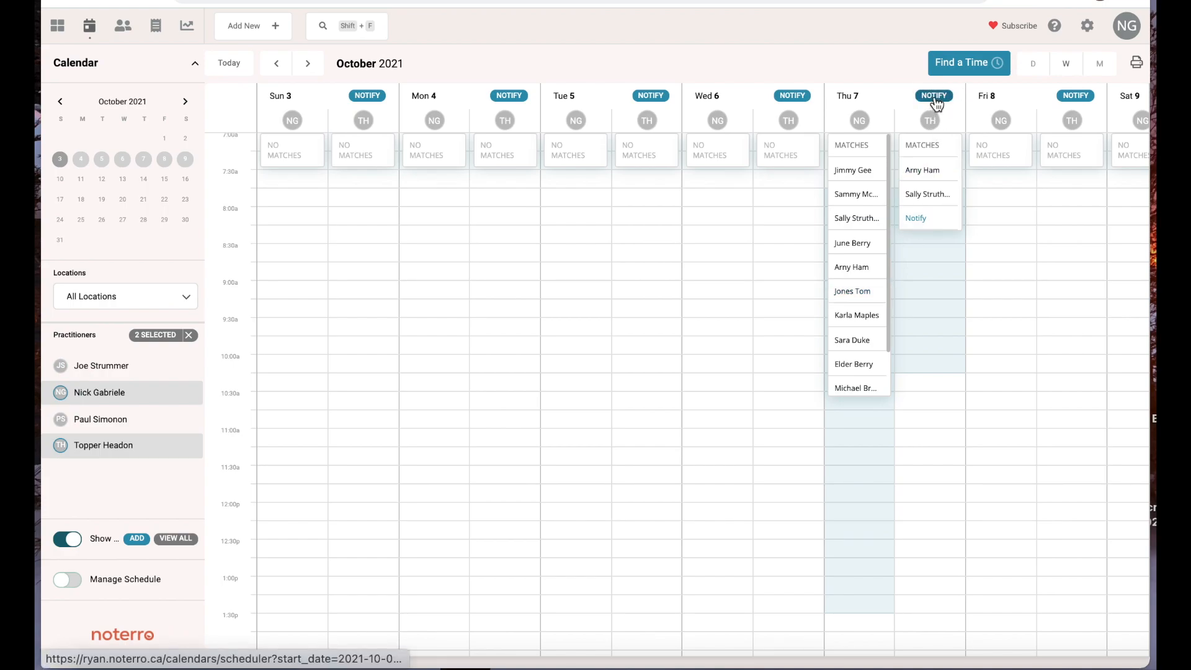
# Step: Open the waitlist notification for both practitioners on Thursday October 7 and examine the matches, their patient details and the others on the waitlist
pyautogui.click(934, 97)
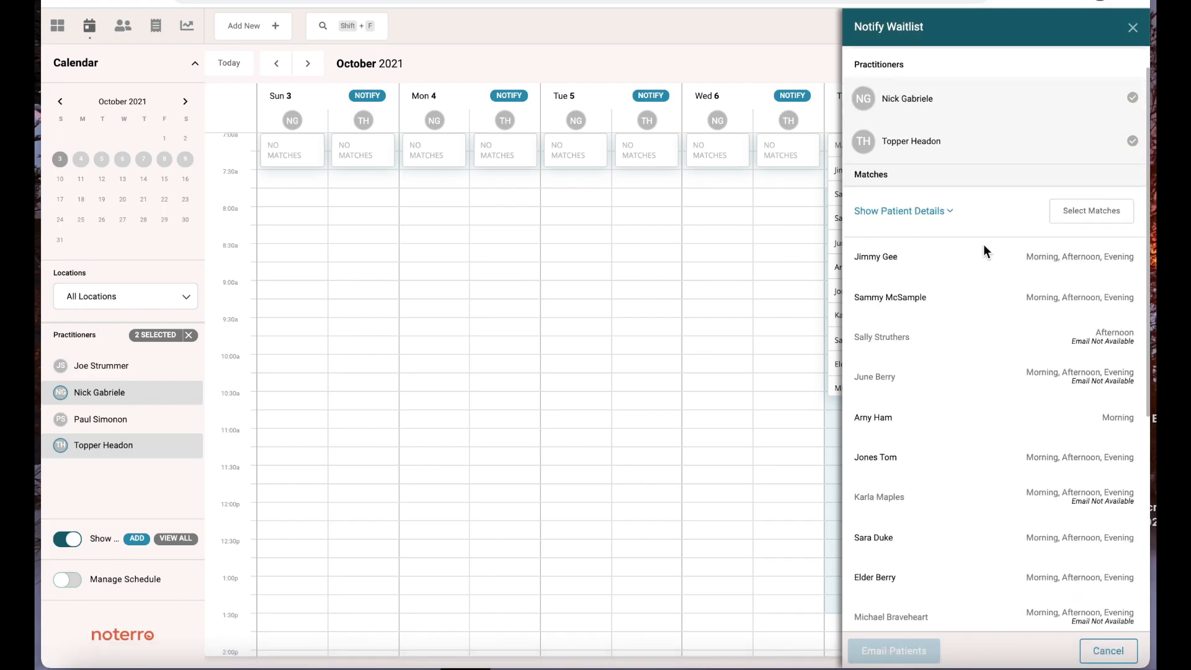
pyautogui.scroll(-3, 984, 244)
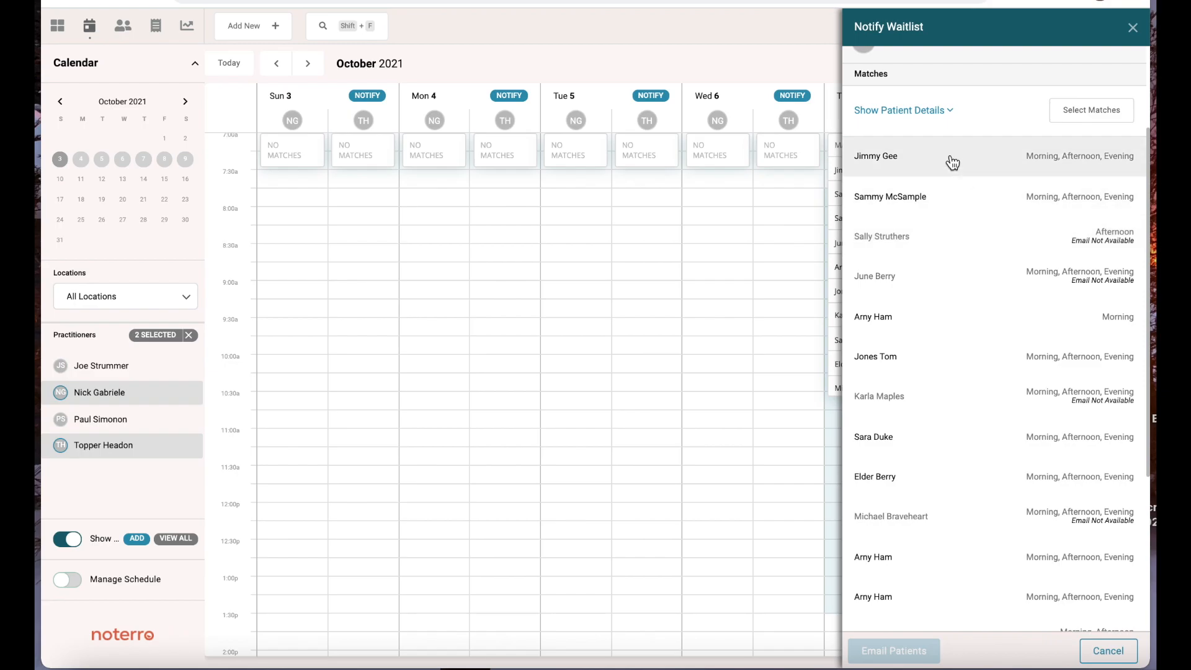
pyautogui.click(920, 115)
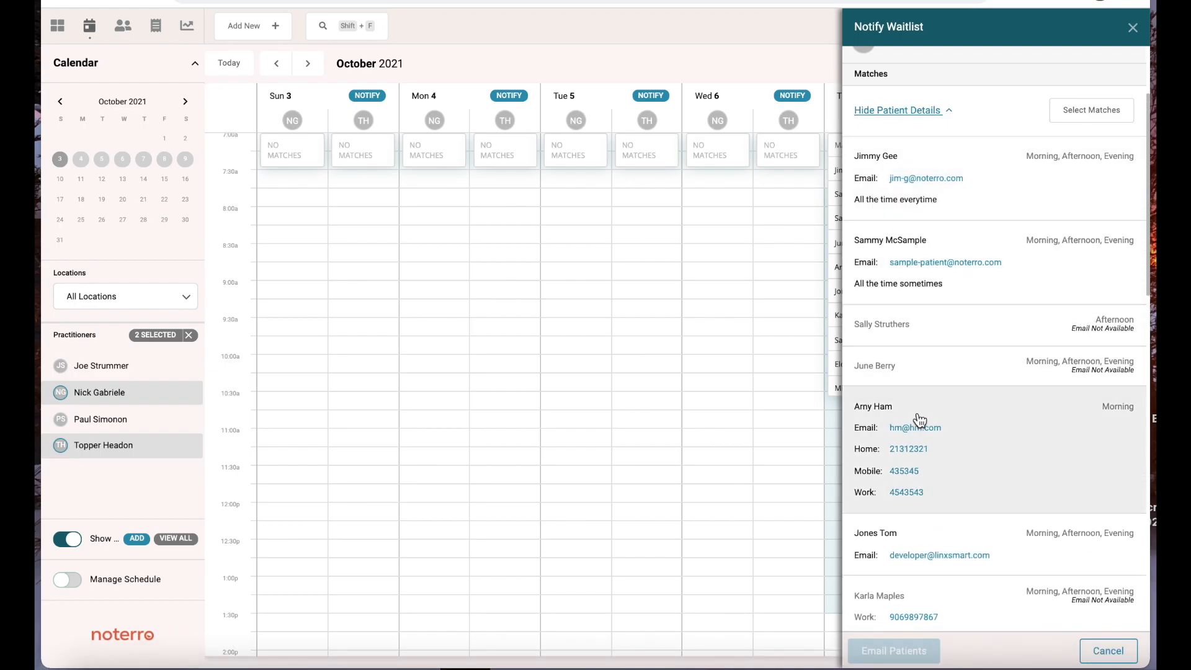
pyautogui.click(910, 115)
pyautogui.scroll(-1, 953, 224)
pyautogui.scroll(-4, 956, 225)
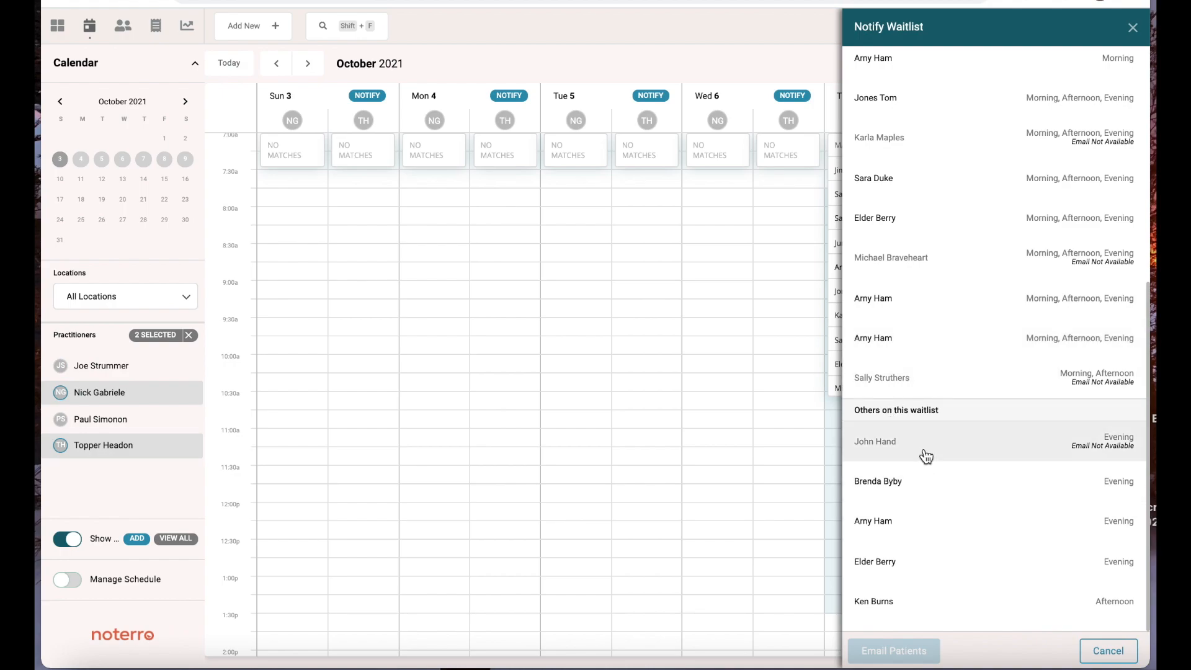
pyautogui.scroll(5, 959, 457)
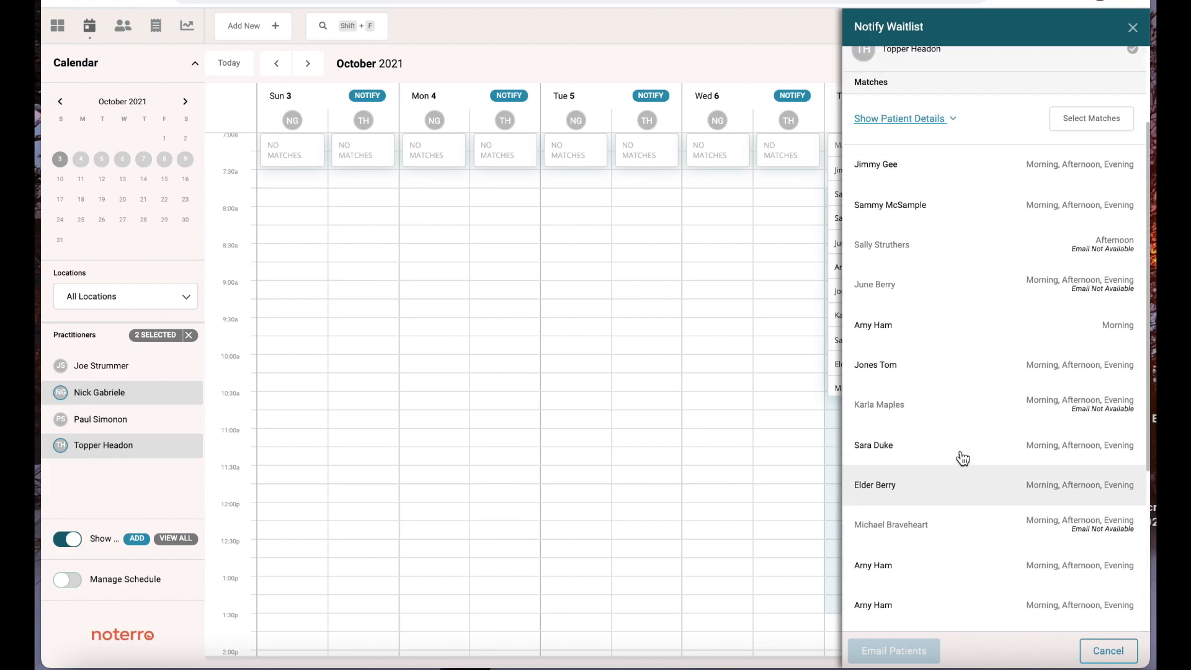
# Step: Select all emailable matches for Thursday October 7 and proceed to composing the email to them
pyautogui.click(1088, 160)
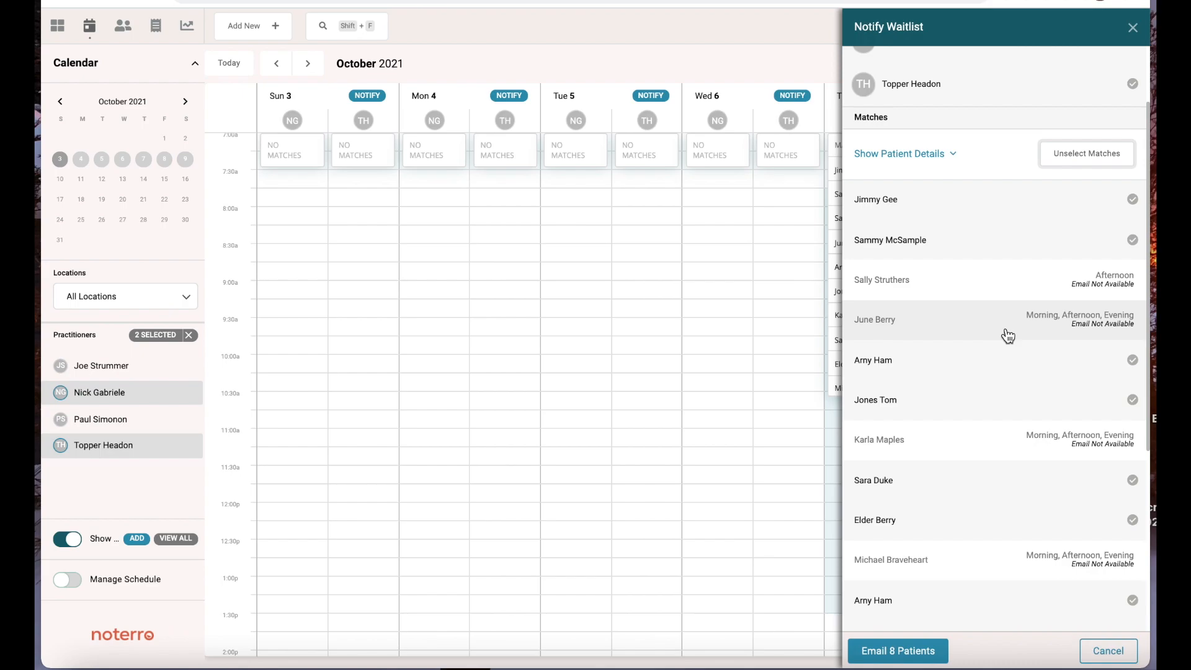
pyautogui.scroll(-5, 1007, 336)
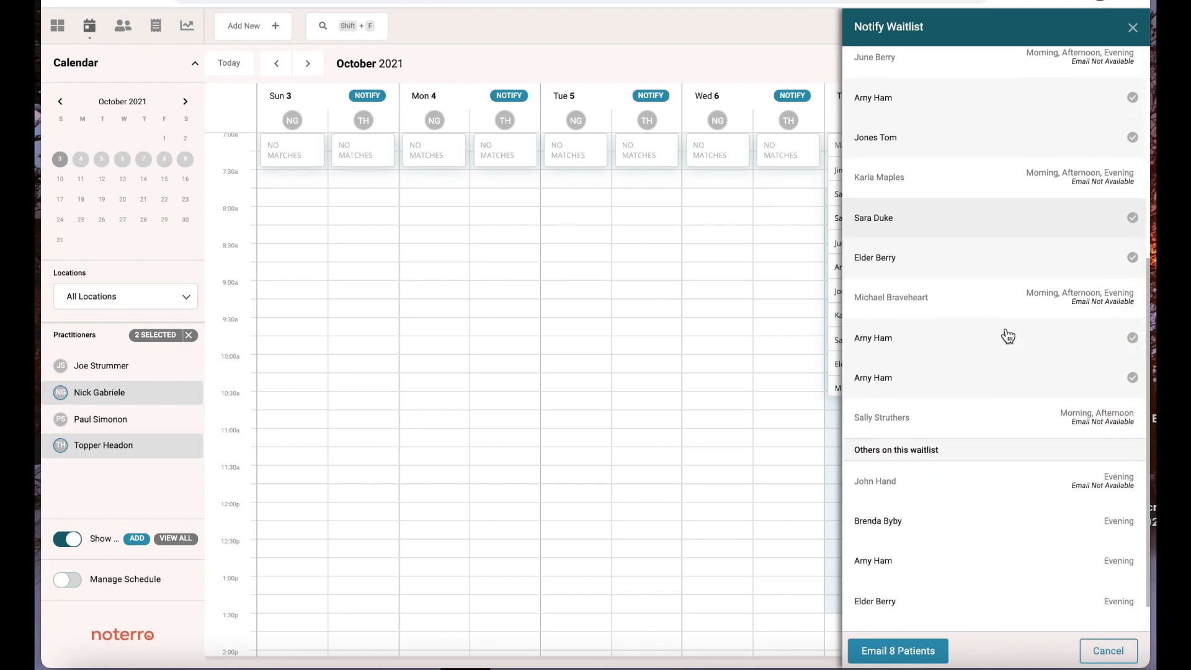
pyautogui.click(900, 651)
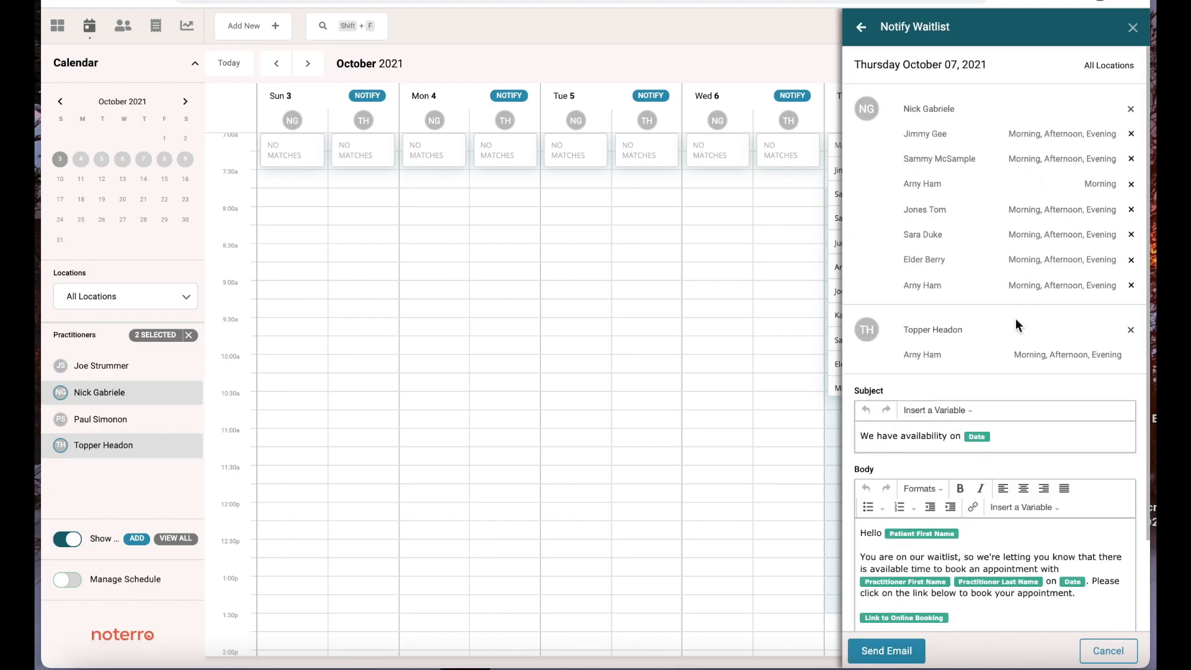
# Step: Remove the morning-only patient from practitioner NG's recipients and send the availability email with its default subject and body
pyautogui.click(1131, 186)
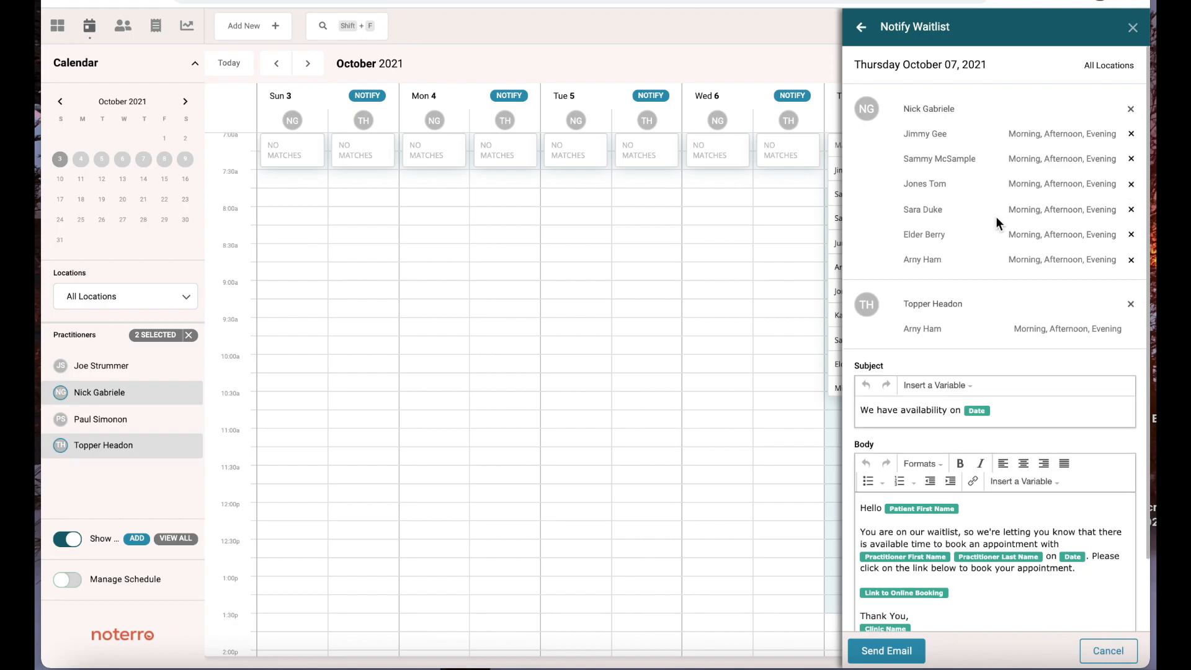
pyautogui.scroll(-3, 998, 223)
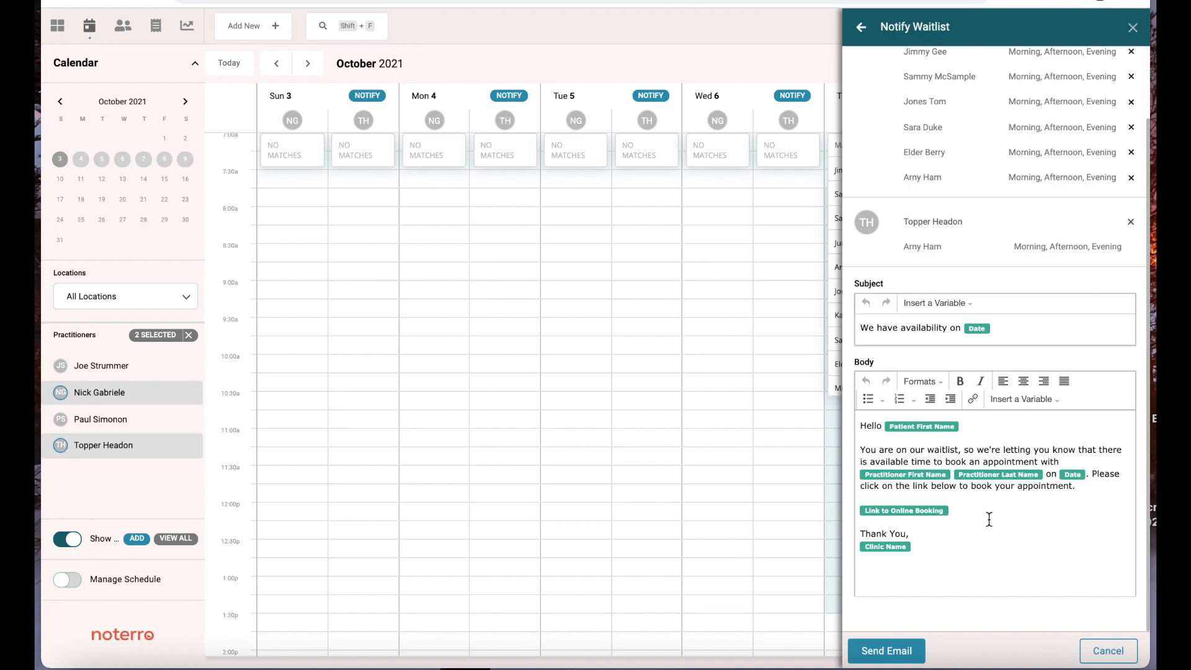
pyautogui.click(887, 651)
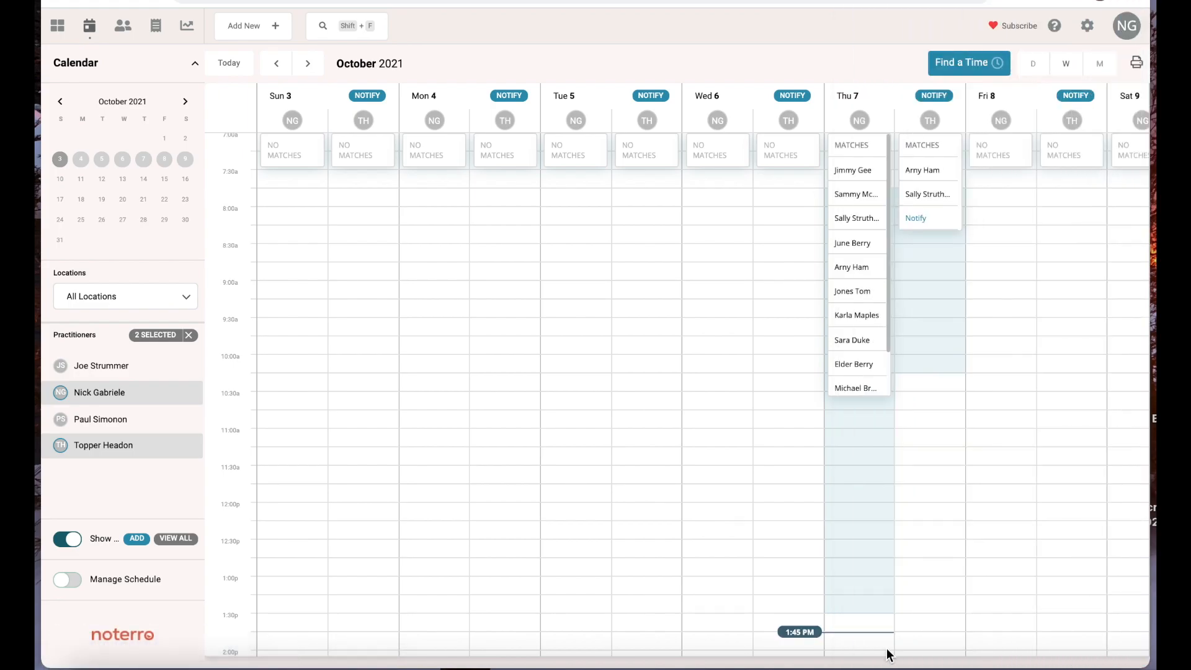
# Step: Reopen the Thursday October 7 waitlist notification, check the bell markers beside the matched patients, and close it
pyautogui.click(933, 96)
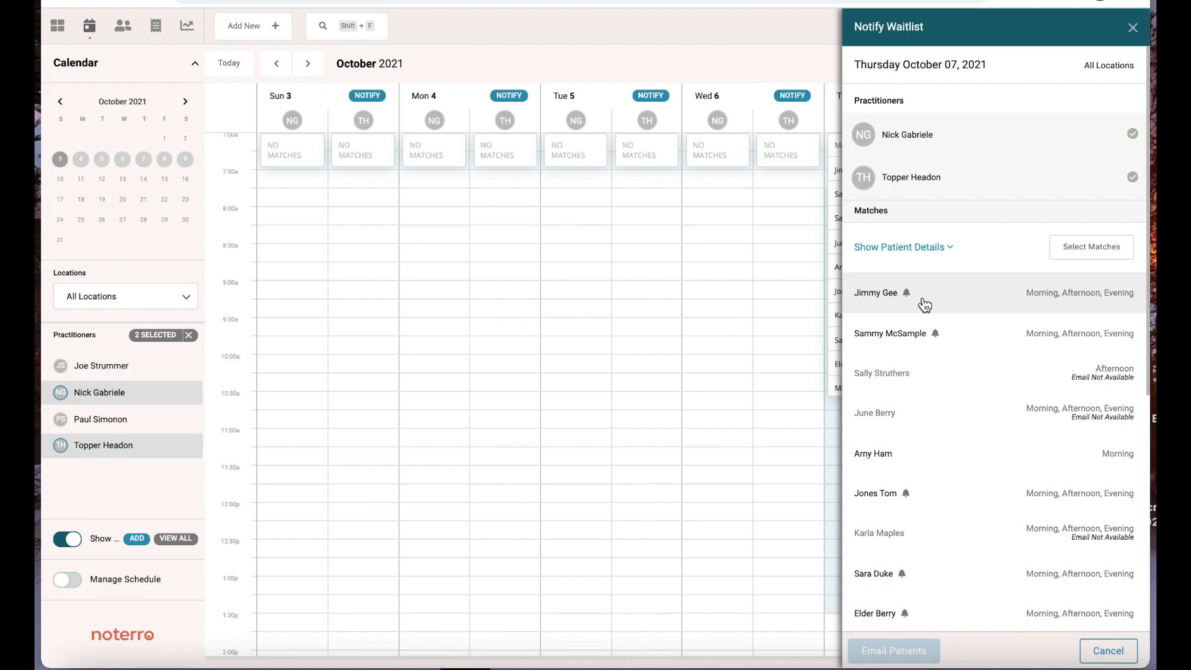
pyautogui.moveTo(908, 295)
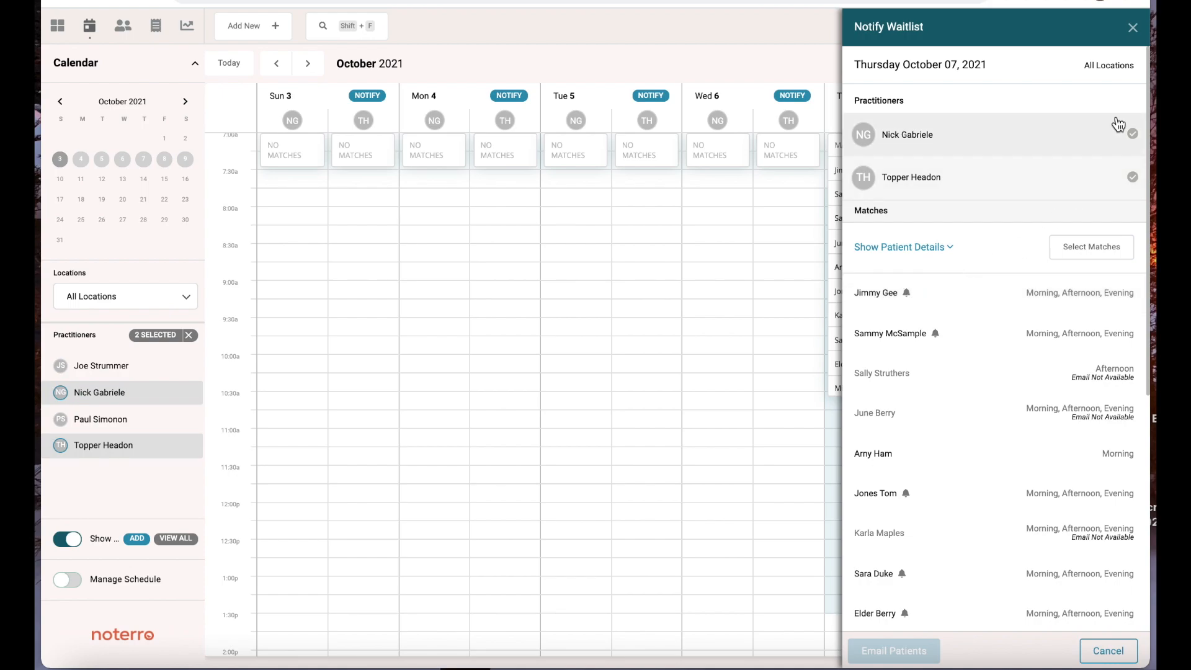
pyautogui.click(1133, 30)
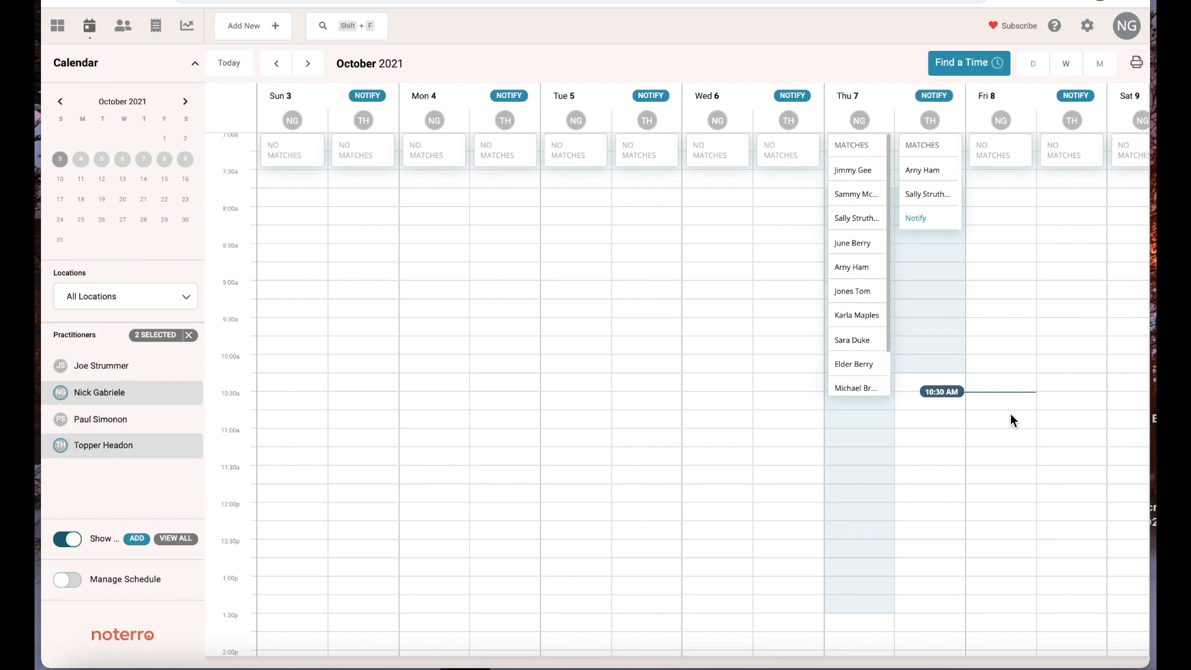
# Step: View the waitlist details of the fourth match under practitioner NG on Thursday, check whether the patient can be emailed, and close them
pyautogui.click(853, 243)
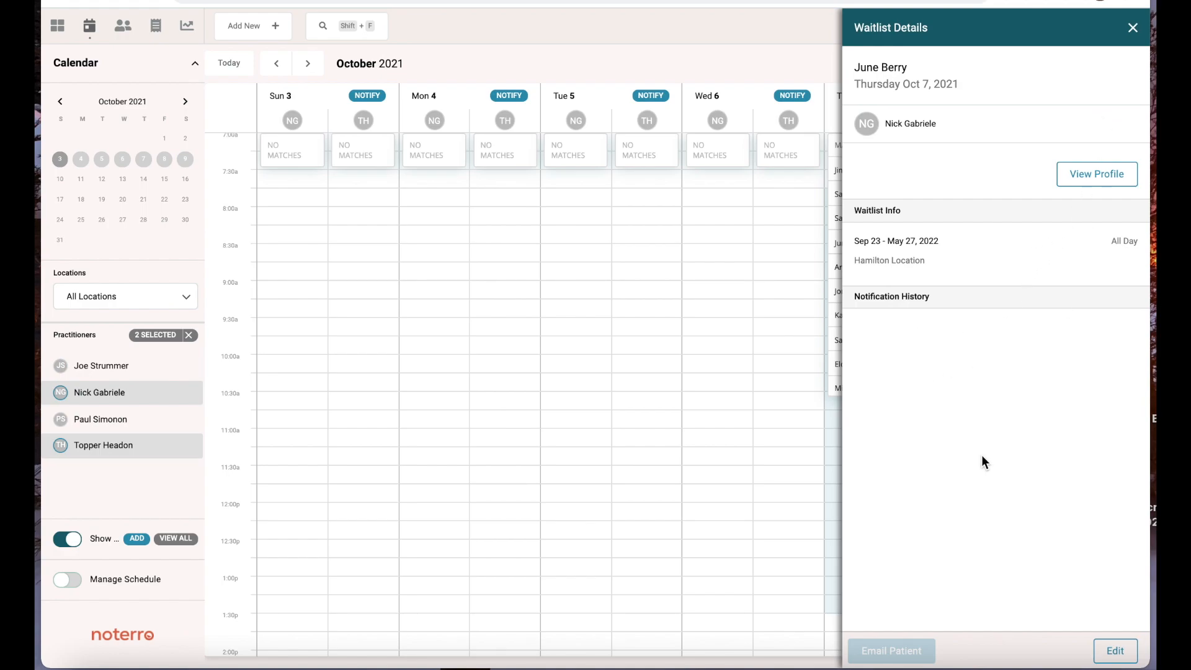
pyautogui.moveTo(894, 652)
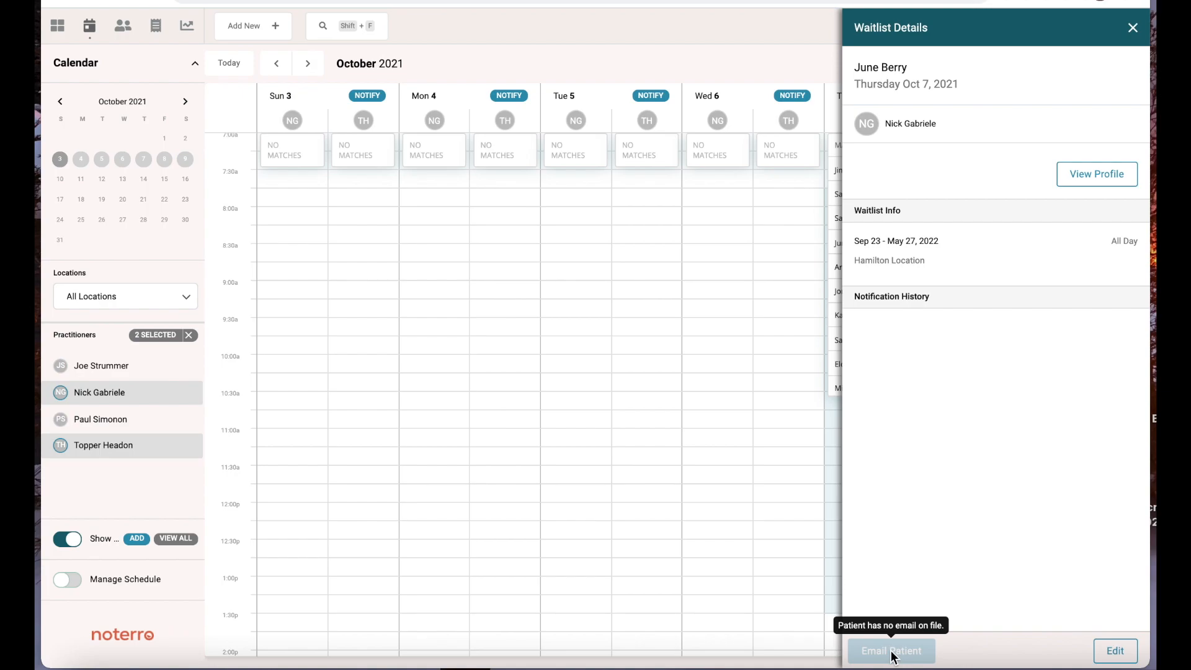
pyautogui.click(1133, 29)
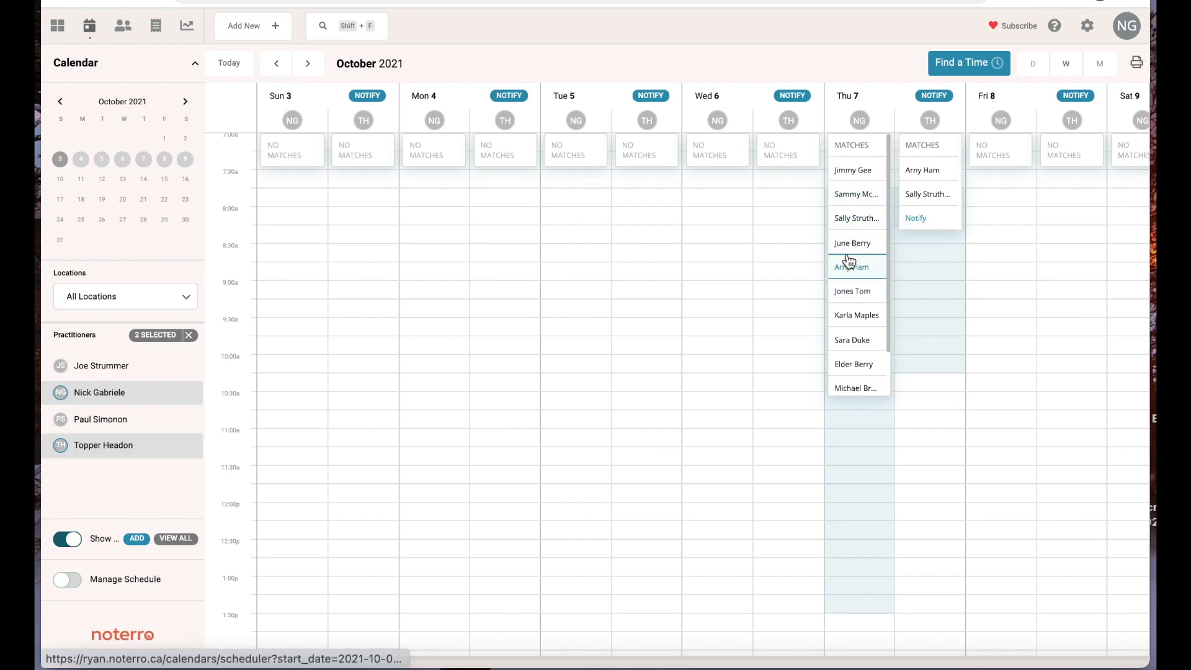
# Step: Look through practitioner NG's remaining Thursday matches and open the full waitlist overview for all practitioners
pyautogui.scroll(-2, 860, 248)
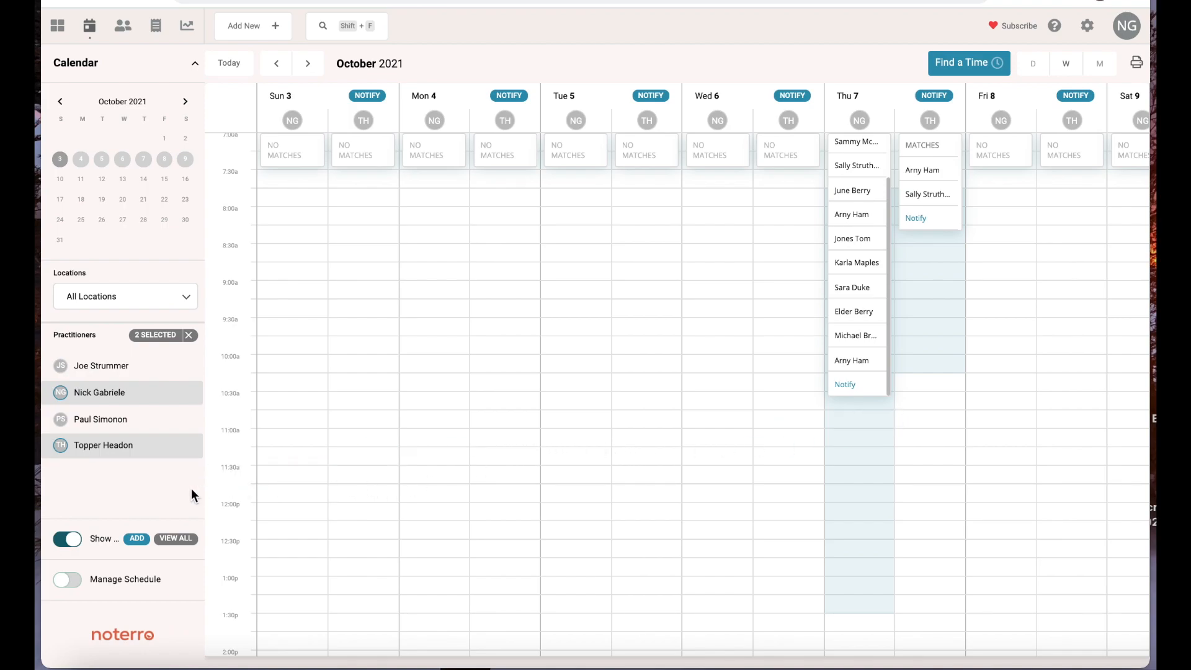
pyautogui.click(176, 540)
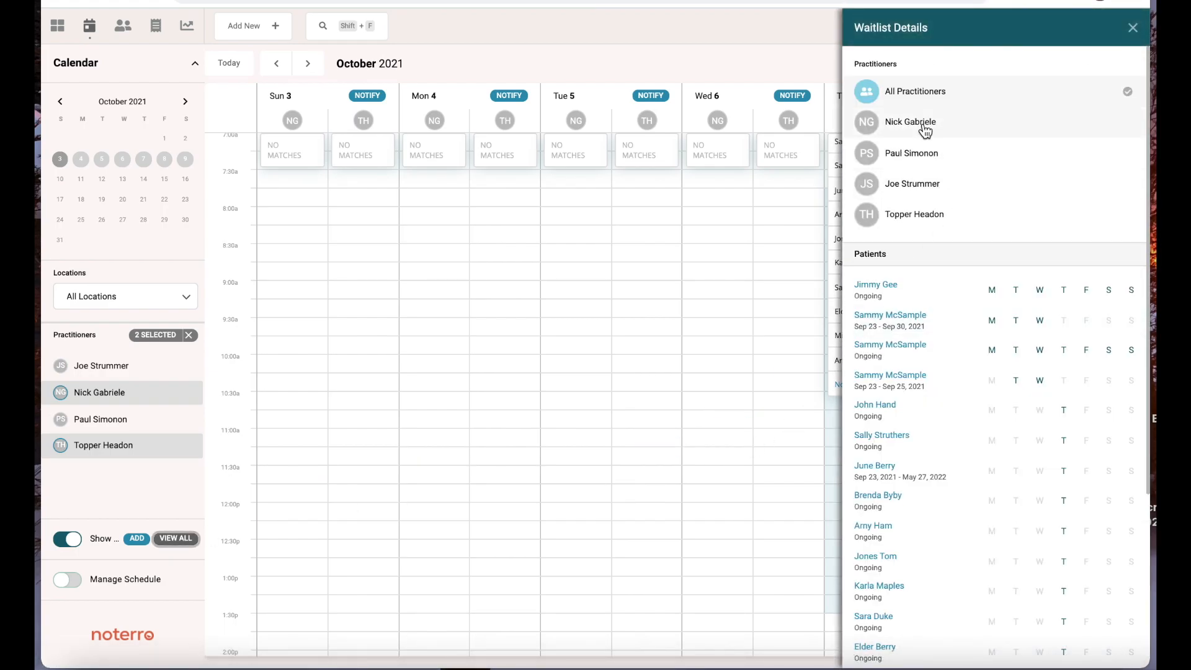
# Step: Filter the waitlist overview to practitioner NG, switch to only practitioner PS, review the listed patients, and close the overview
pyautogui.click(903, 129)
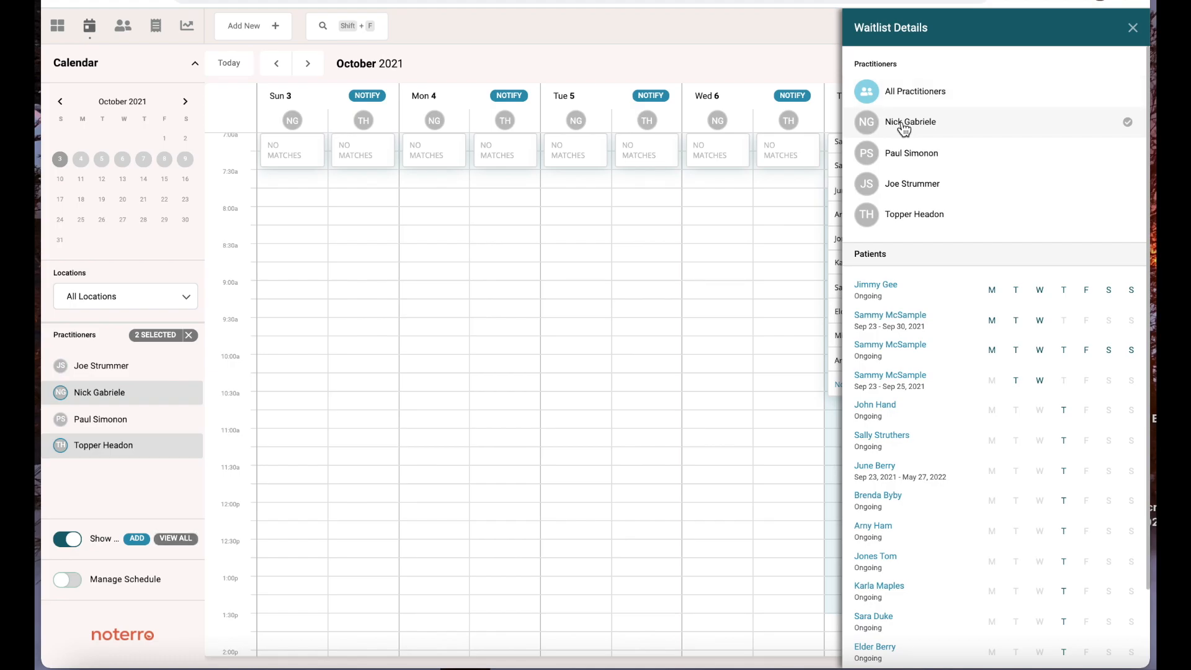
pyautogui.scroll(-3, 976, 487)
pyautogui.scroll(3, 975, 487)
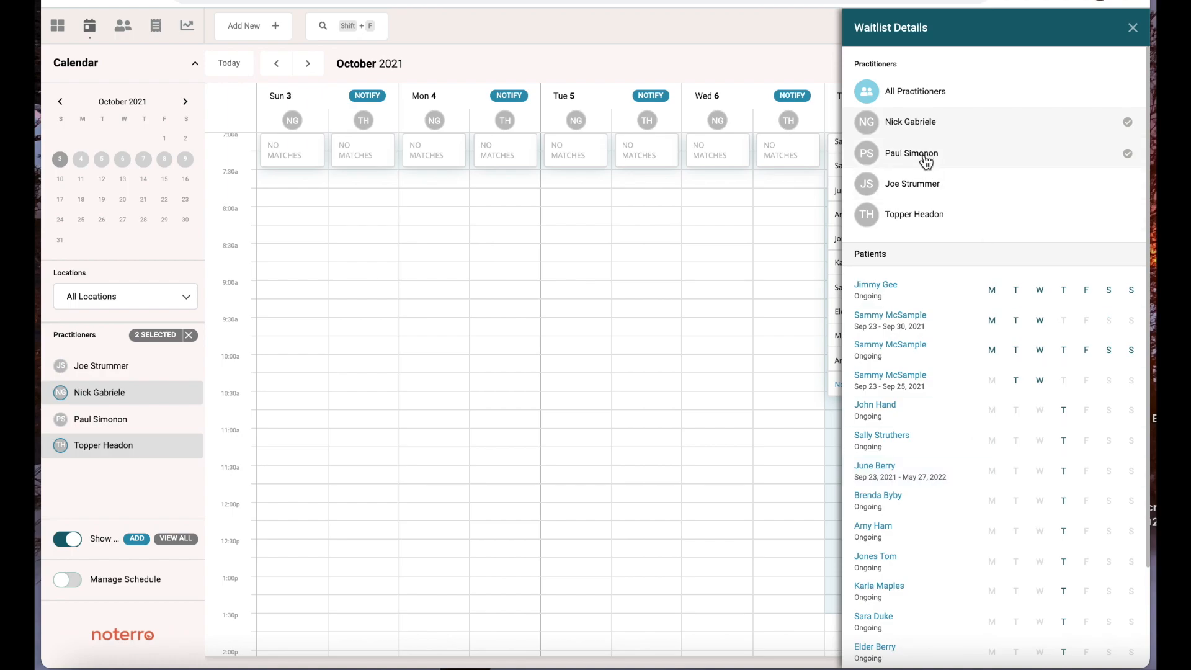
pyautogui.click(926, 129)
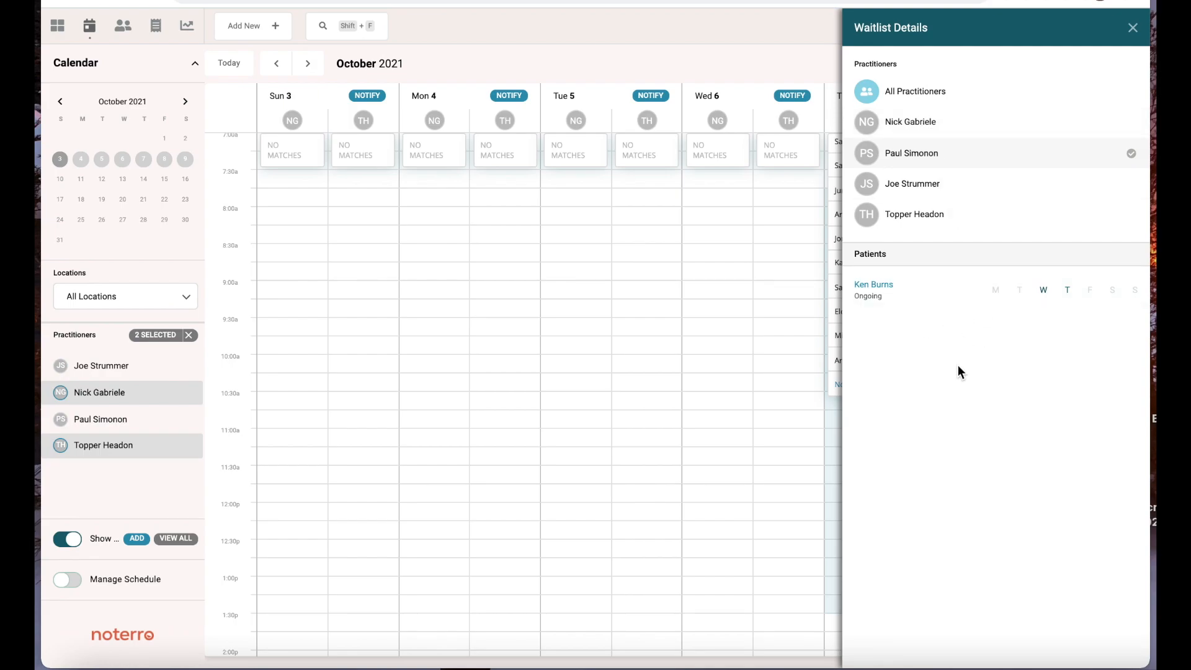
pyautogui.click(1132, 27)
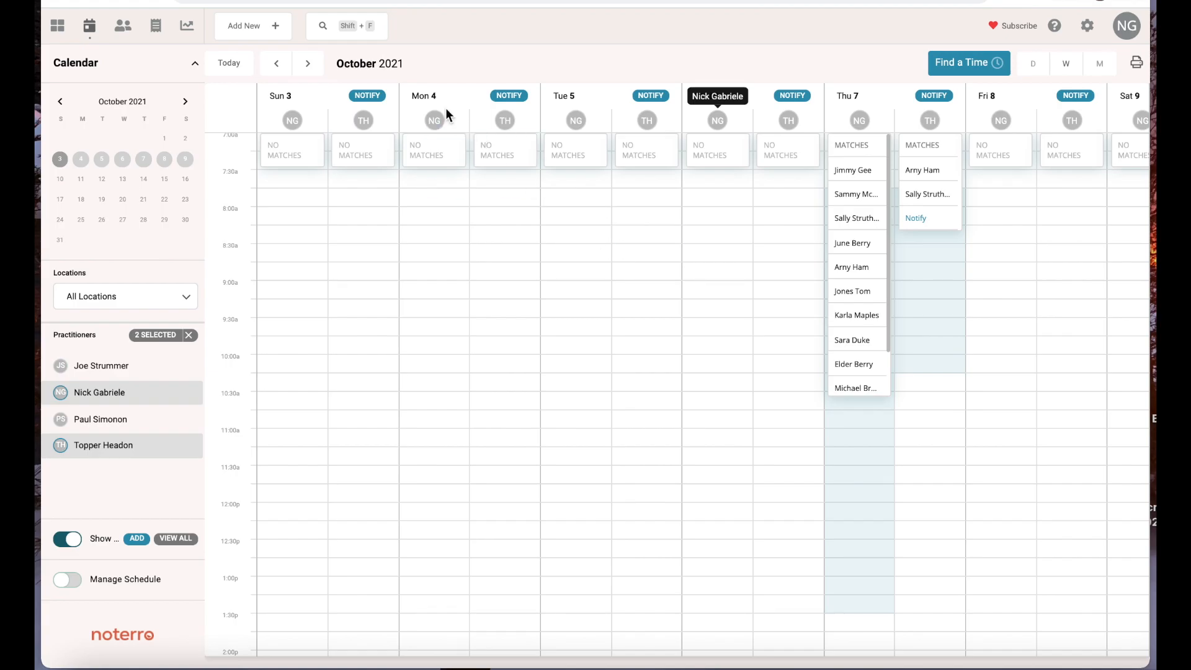
# Step: Search for the sample patient by partial first name, open the profile, and show the patient's appointments and waitlists
pyautogui.click(357, 31)
pyautogui.write('sam')
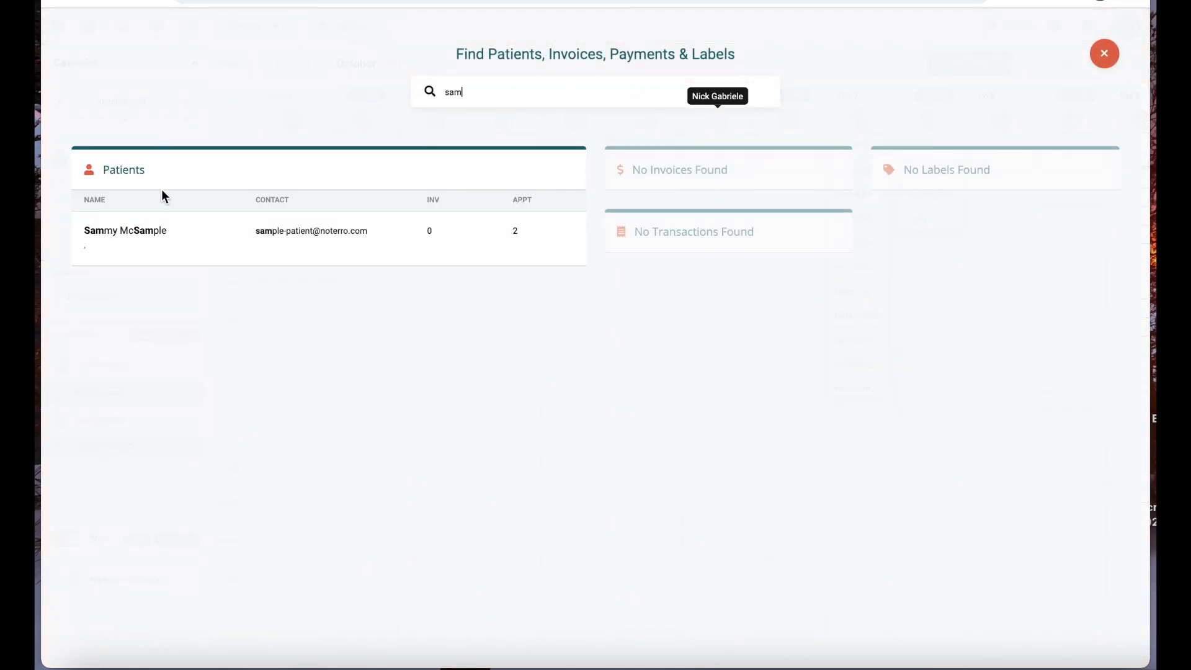
pyautogui.click(148, 239)
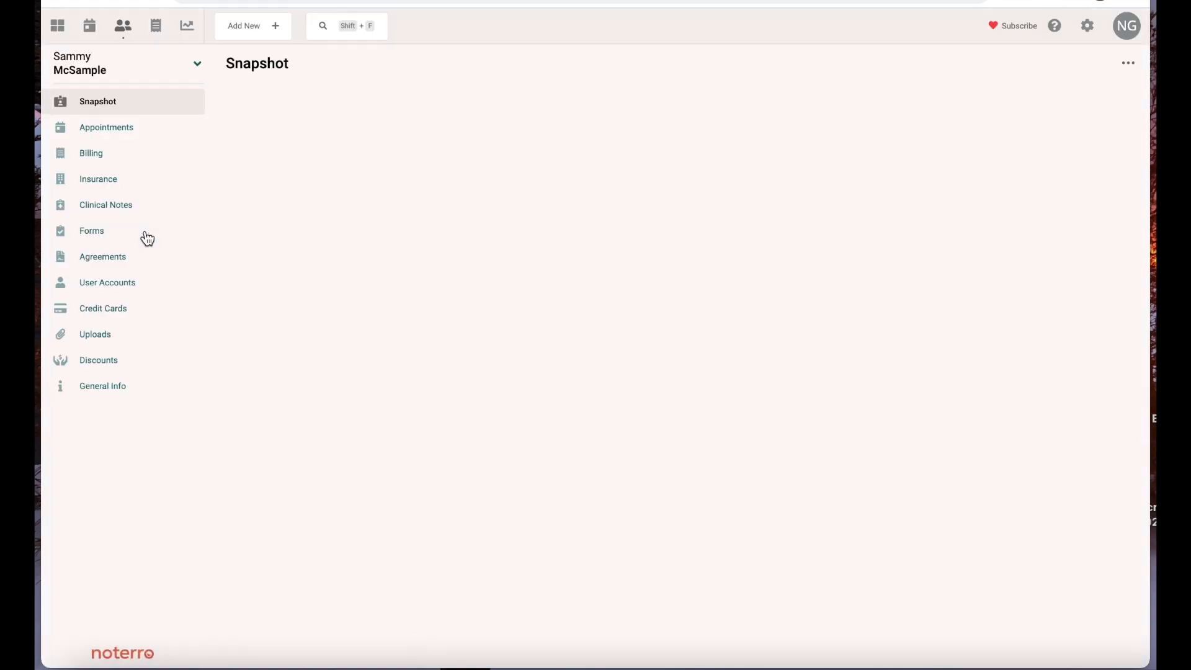
pyautogui.click(119, 127)
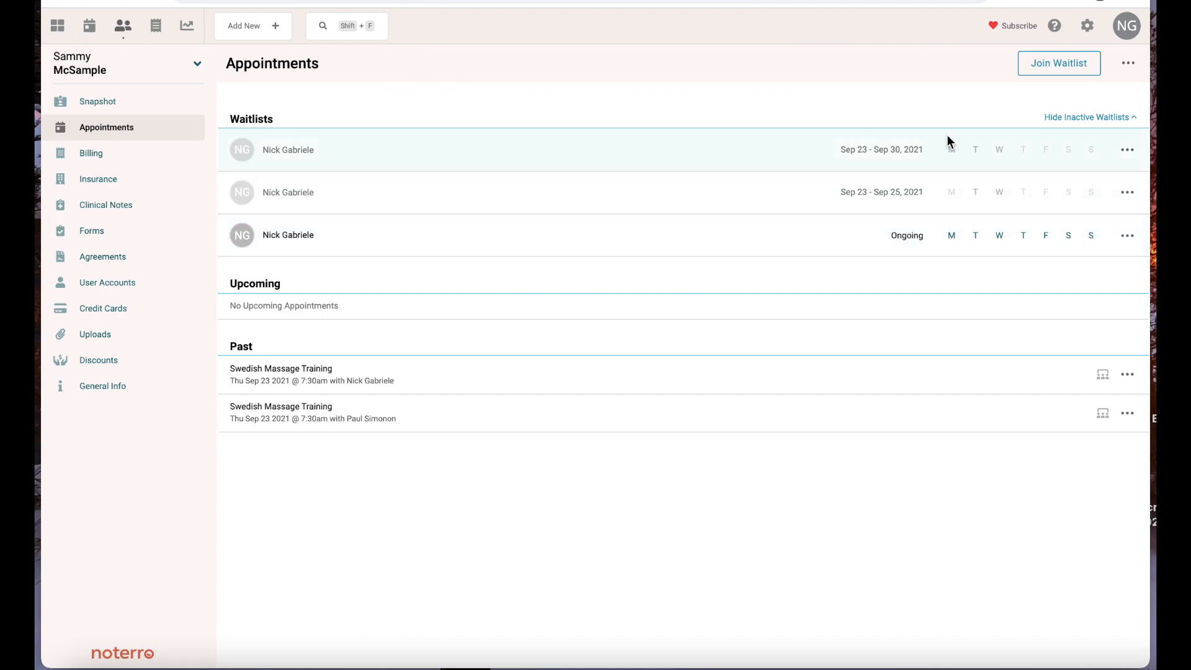
# Step: View the patient's blank Add Waitlist form and the edit form of the Sep 23 - Sep 30, 2021 waitlist, closing both without saving
pyautogui.click(1050, 68)
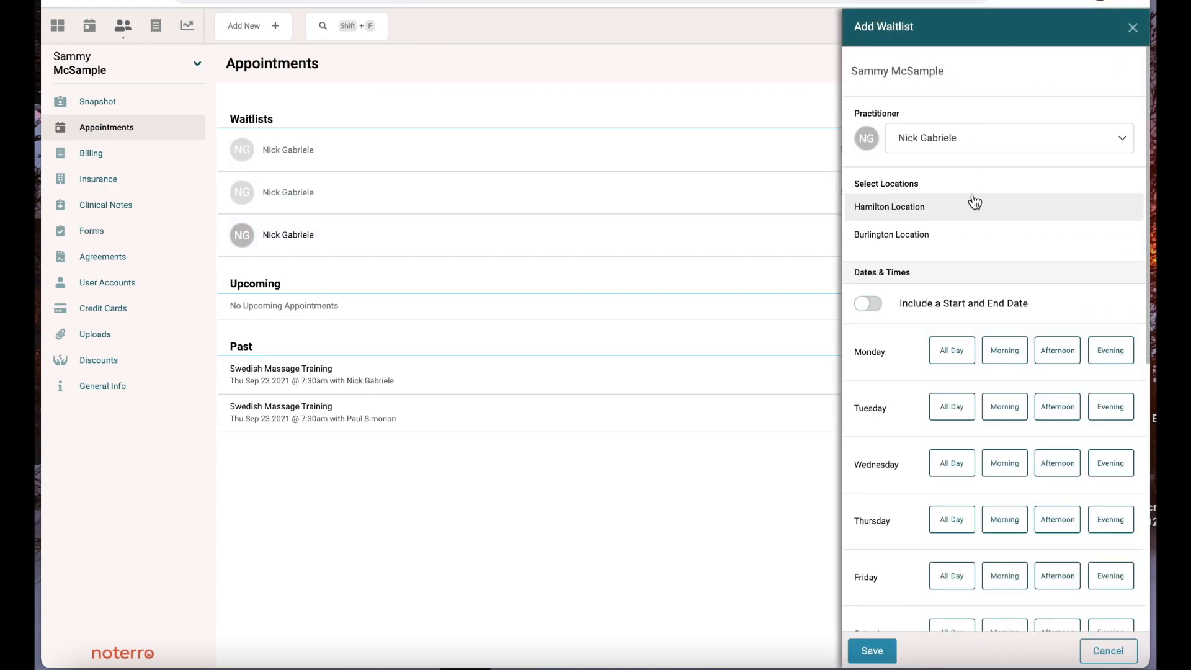
pyautogui.click(1131, 28)
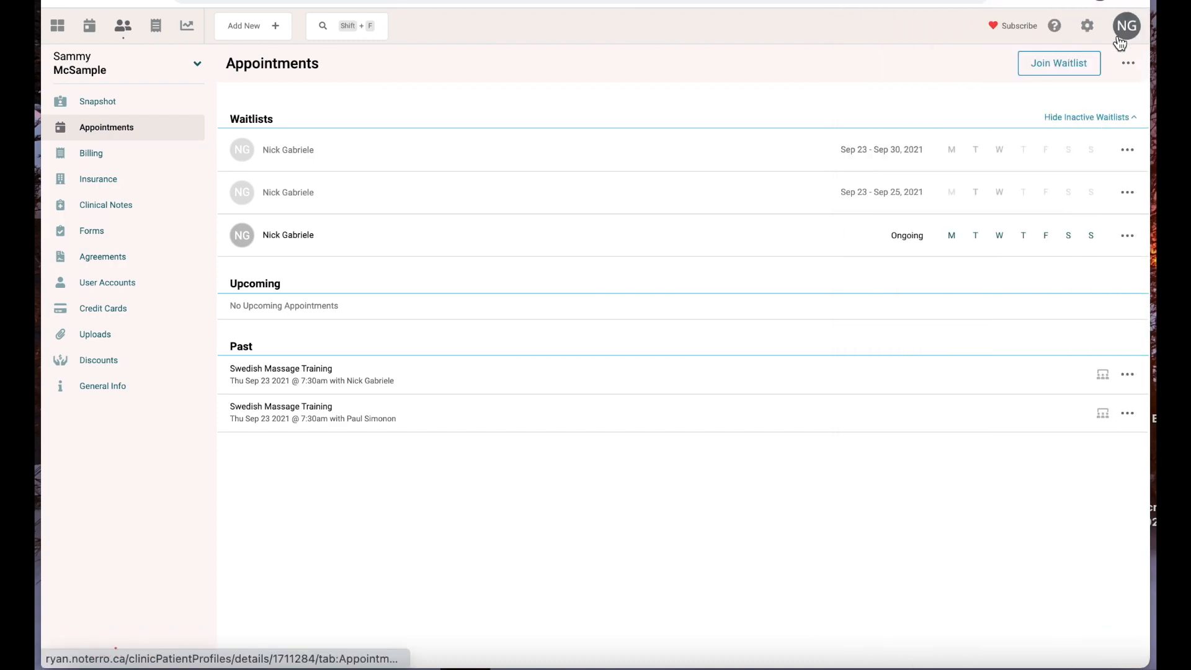
pyautogui.click(1126, 150)
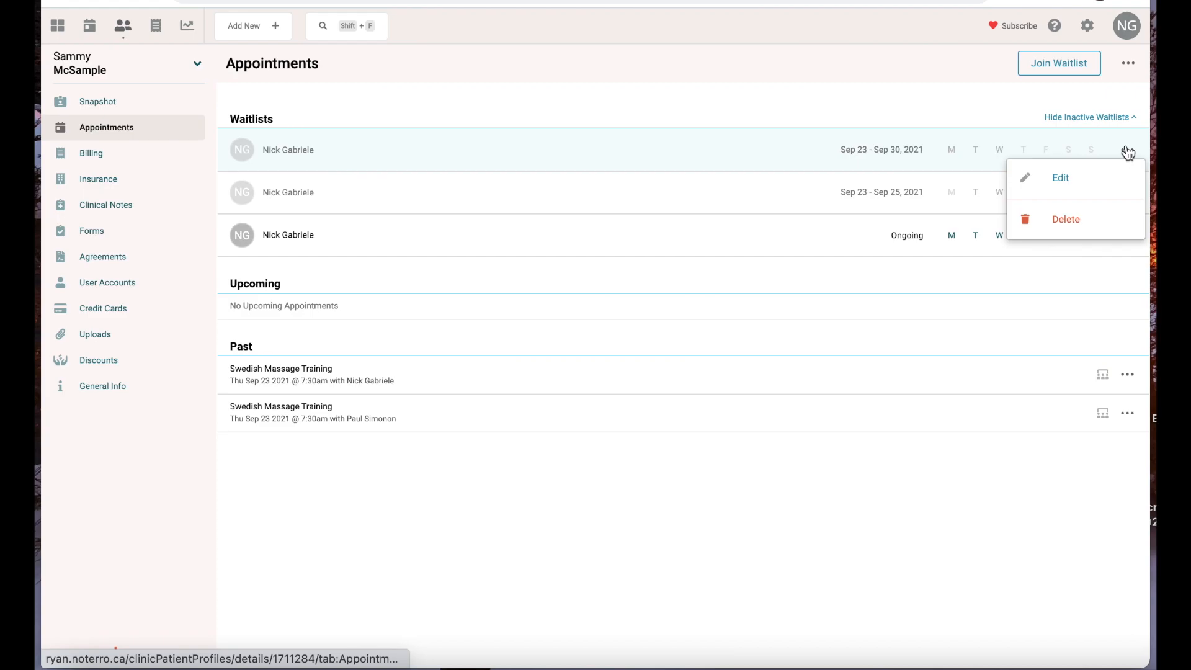
pyautogui.click(1055, 186)
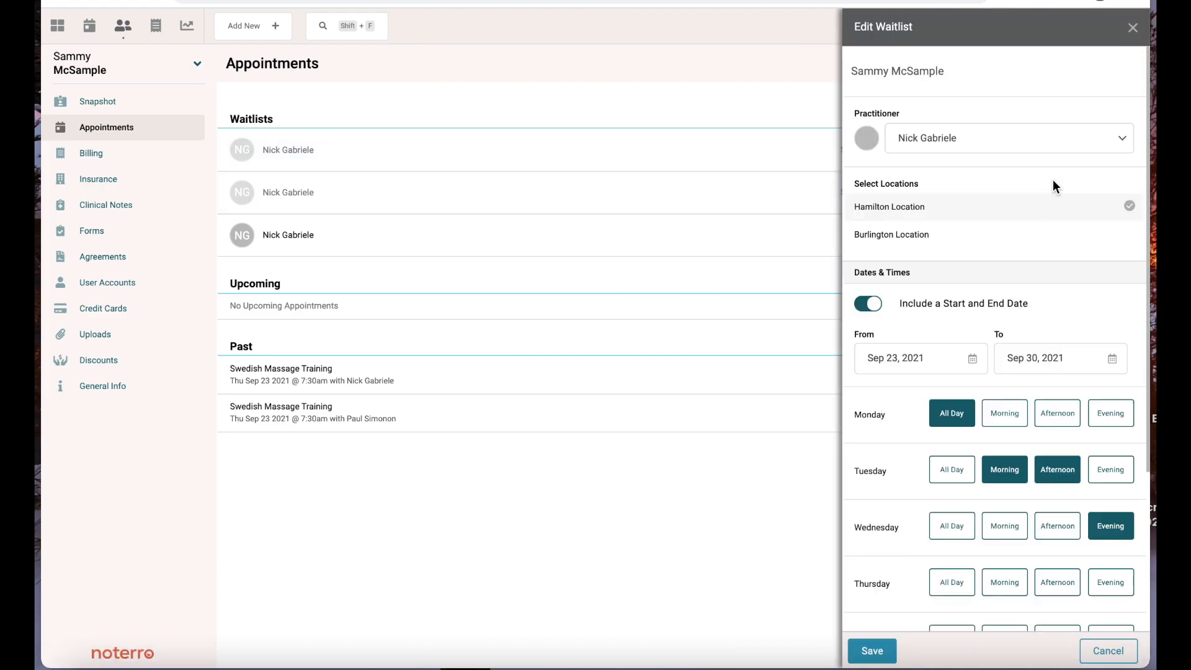
pyautogui.click(1132, 29)
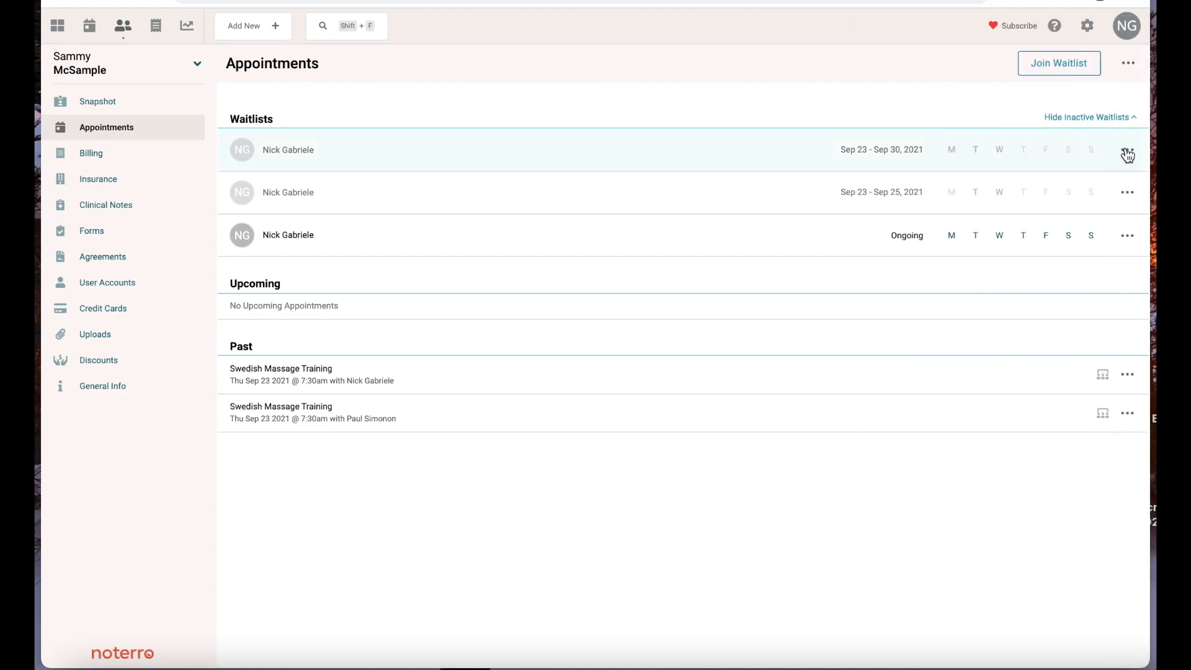
# Step: Delete the patient's inactive Sep 23 - Sep 30, 2021 waitlist entry with practitioner NG
pyautogui.click(1127, 151)
pyautogui.click(1040, 223)
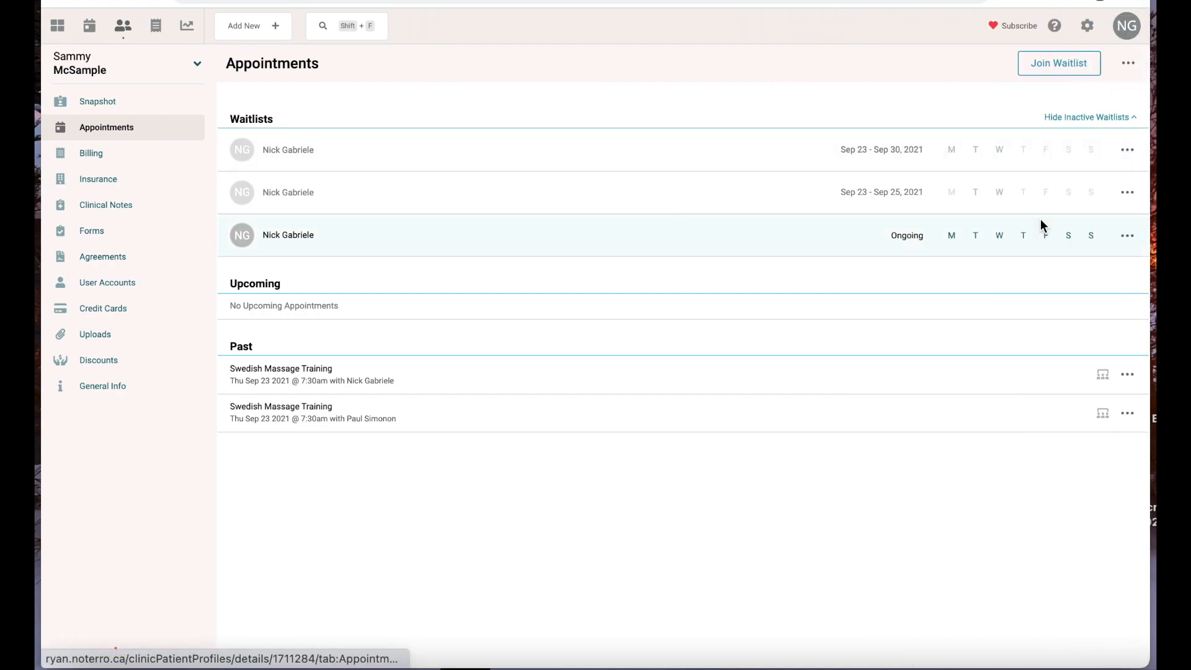